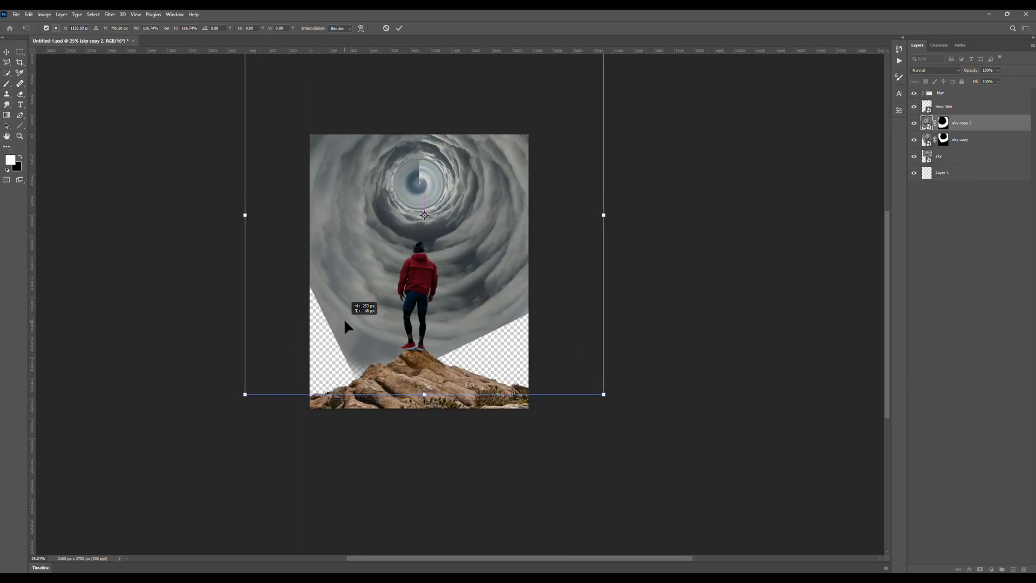
# Reposition the enlarged sky copy 2 layer across the transparent gaps behind the mountain.
pyautogui.moveTo(347, 329); pyautogui.dragTo(659, 312)
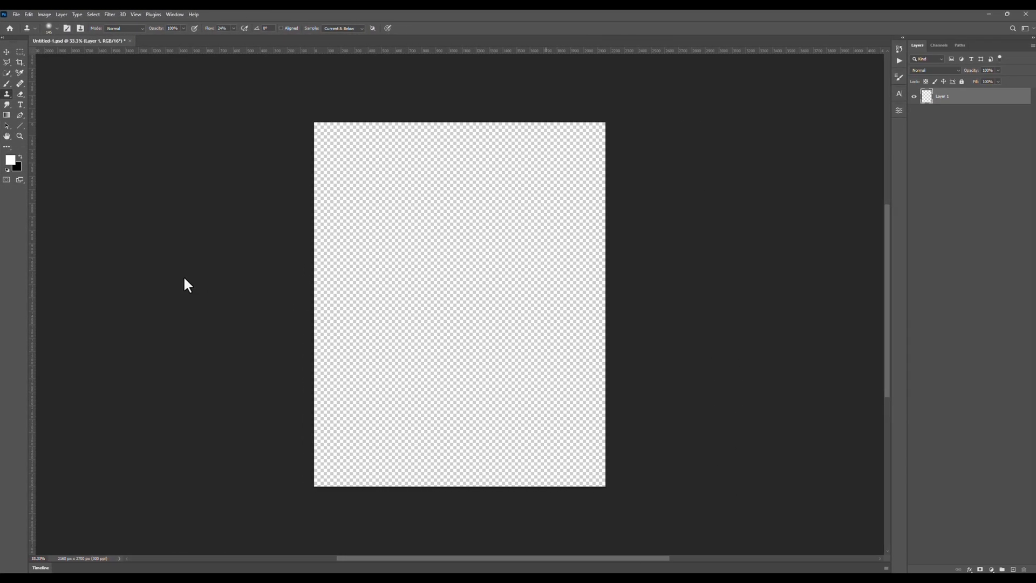
# Open the cloudscape photo rodrigo-faccio-G2uETin-1L8-unsplash.jpg for editing.
pyautogui.hotkey('ctrl', 'o')
pyautogui.click(231, 86)
pyautogui.click(416, 284)
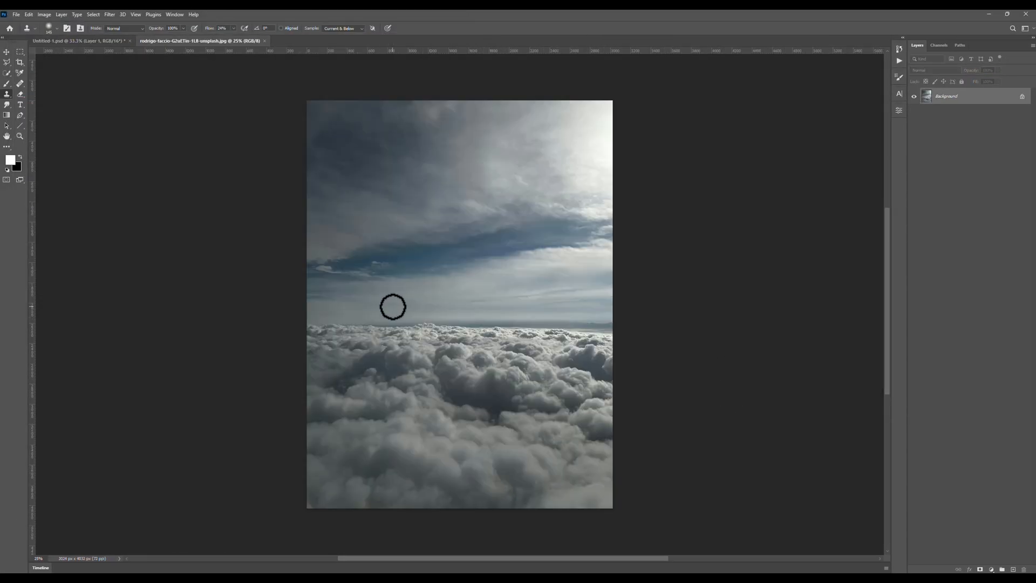
# Crop the cloudscape to a 1:1 square framing the horizon, with sky above and clouds below.
pyautogui.click(20, 62)
pyautogui.moveTo(612, 457); pyautogui.dragTo(558, 408)
pyautogui.moveTo(479, 315); pyautogui.dragTo(339, 183)
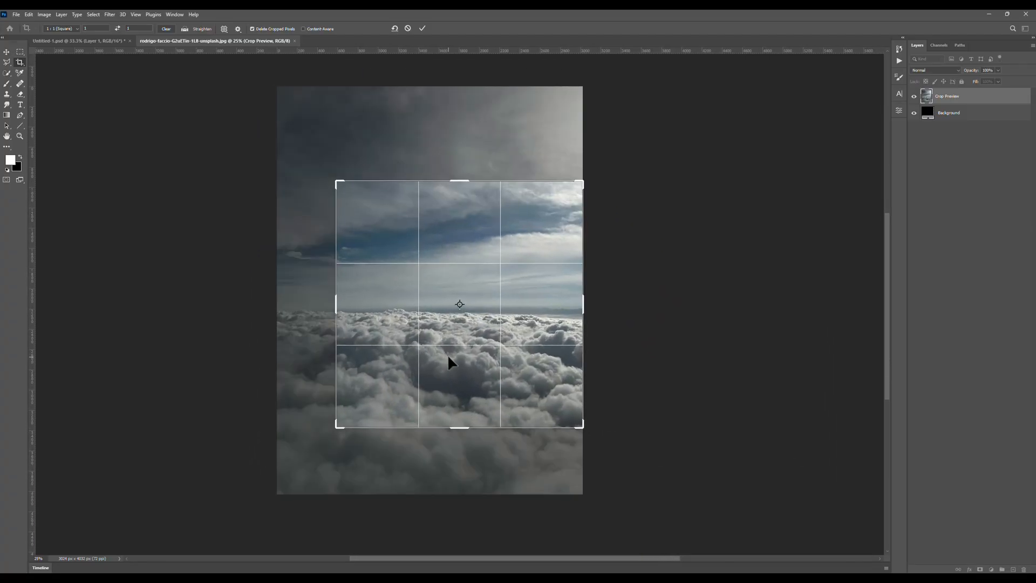
pyautogui.moveTo(448, 353)
pyautogui.mouseDown()
pyautogui.moveTo(448, 329)
pyautogui.moveTo(446, 340)
pyautogui.mouseUp()
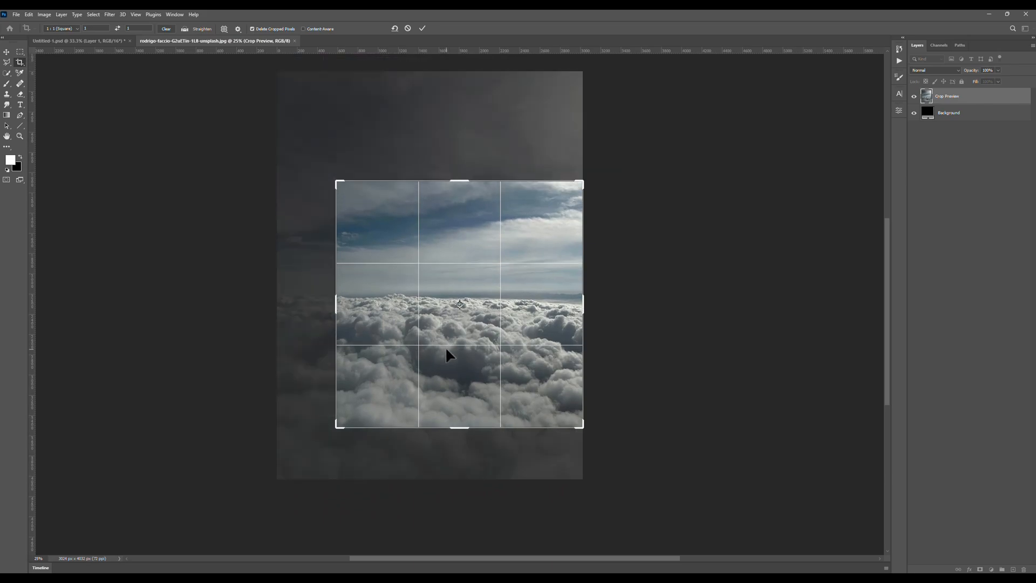
pyautogui.click(422, 28)
# Apply the Polar Coordinates filter to the cropped sky with Rectangular to Polar.
pyautogui.click(108, 14)
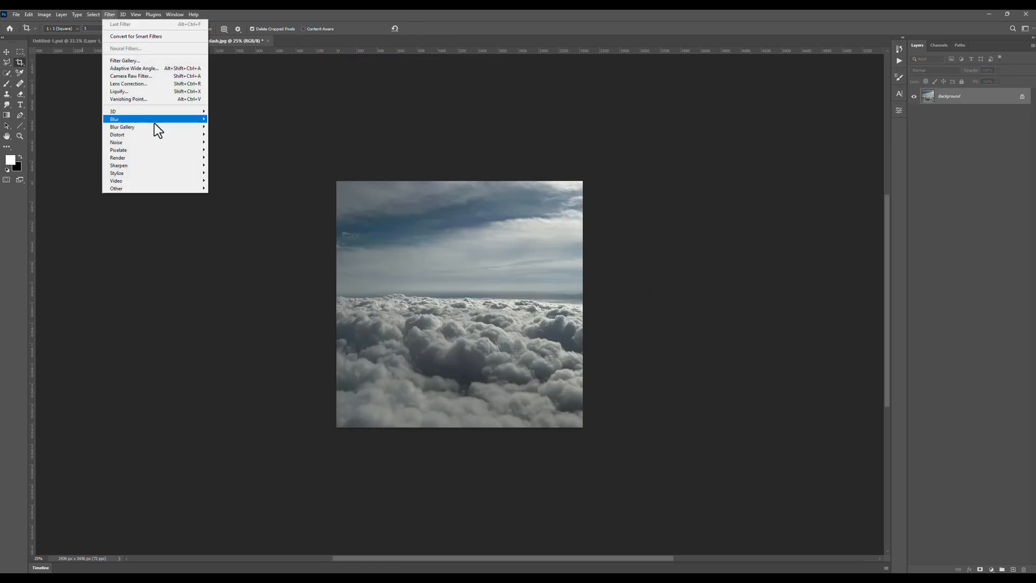
pyautogui.moveTo(155, 123)
pyautogui.click(238, 153)
pyautogui.click(444, 267)
pyautogui.click(444, 267)
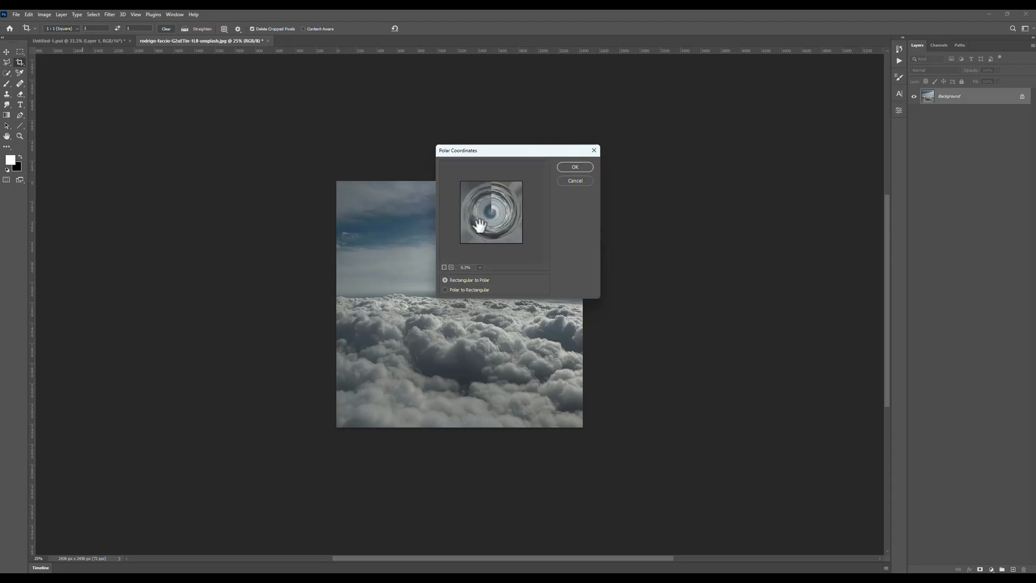
pyautogui.click(444, 267)
pyautogui.moveTo(539, 154); pyautogui.dragTo(608, 154)
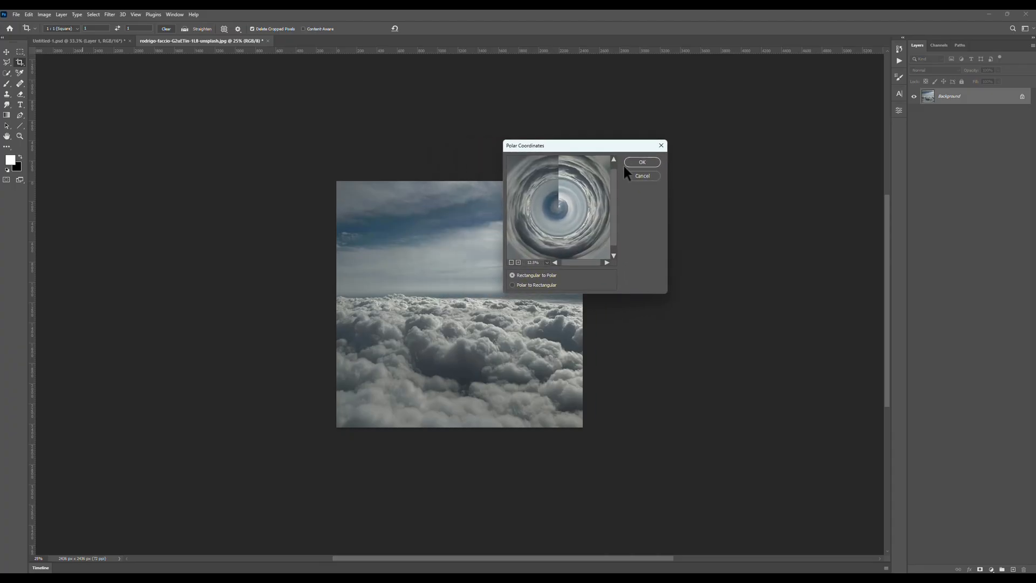
pyautogui.click(643, 167)
# Convert the swirled sky to a smart object and apply the Pinch filter at 100%, rechecking its settings.
pyautogui.rightClick(948, 99)
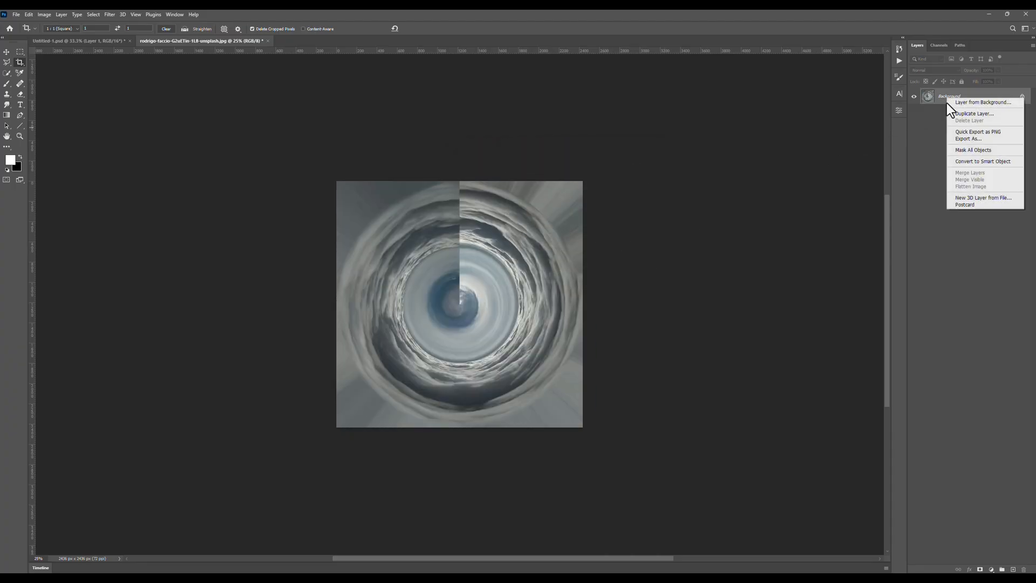
pyautogui.click(966, 164)
pyautogui.click(110, 14)
pyautogui.moveTo(162, 134)
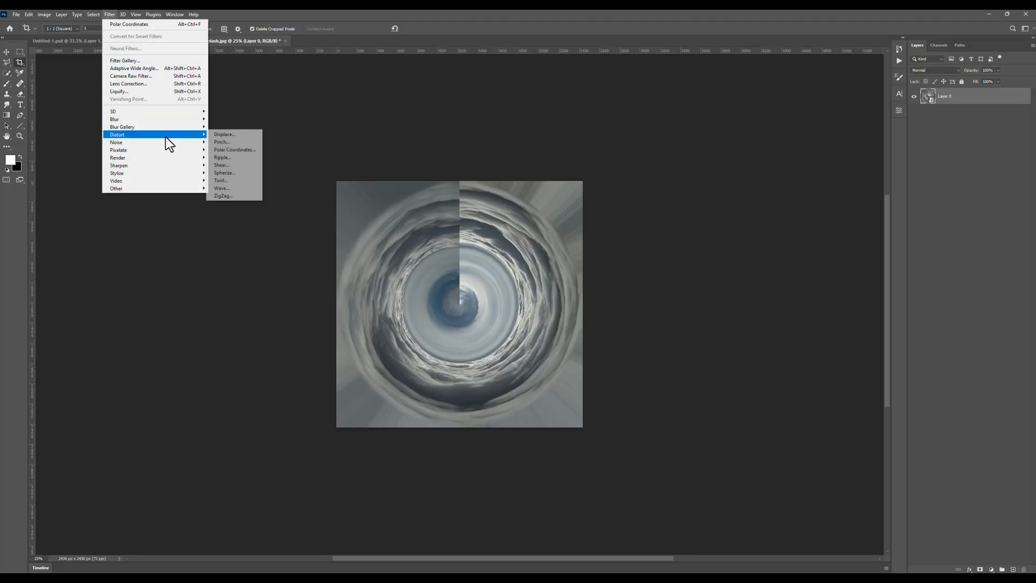
pyautogui.click(229, 142)
pyautogui.click(586, 229)
pyautogui.click(586, 230)
pyautogui.click(586, 230)
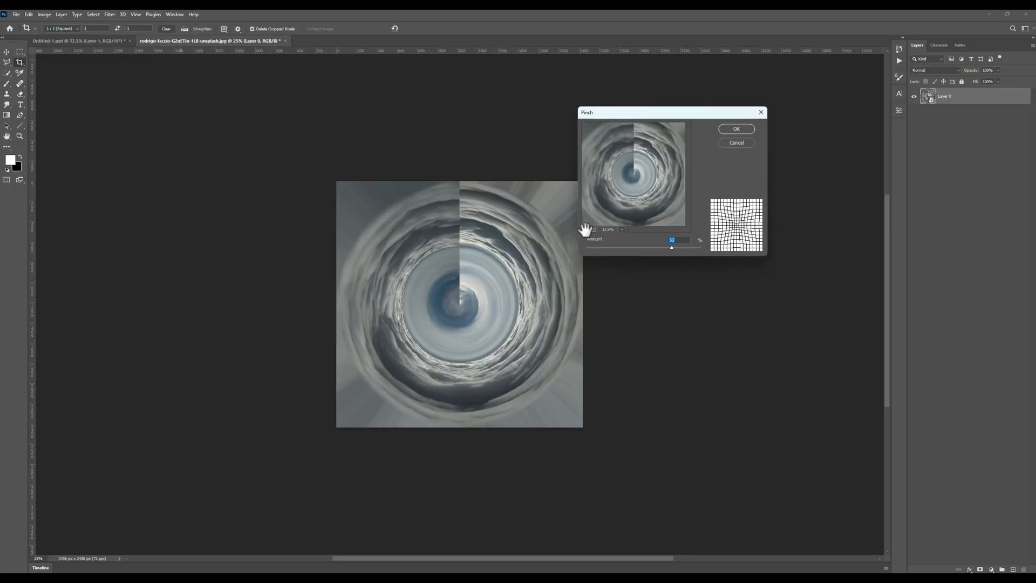
pyautogui.click(586, 230)
pyautogui.click(592, 229)
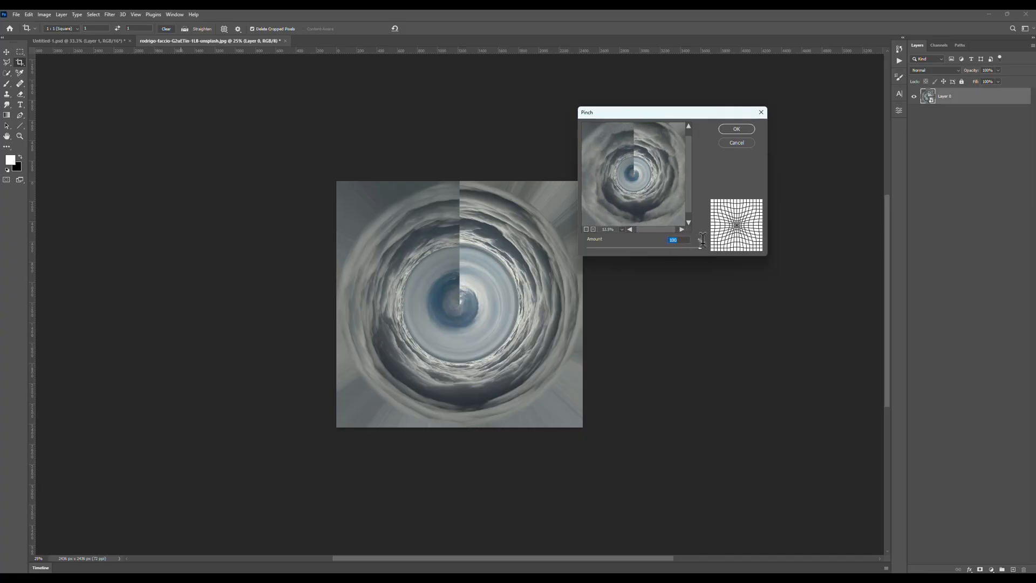
pyautogui.click(736, 129)
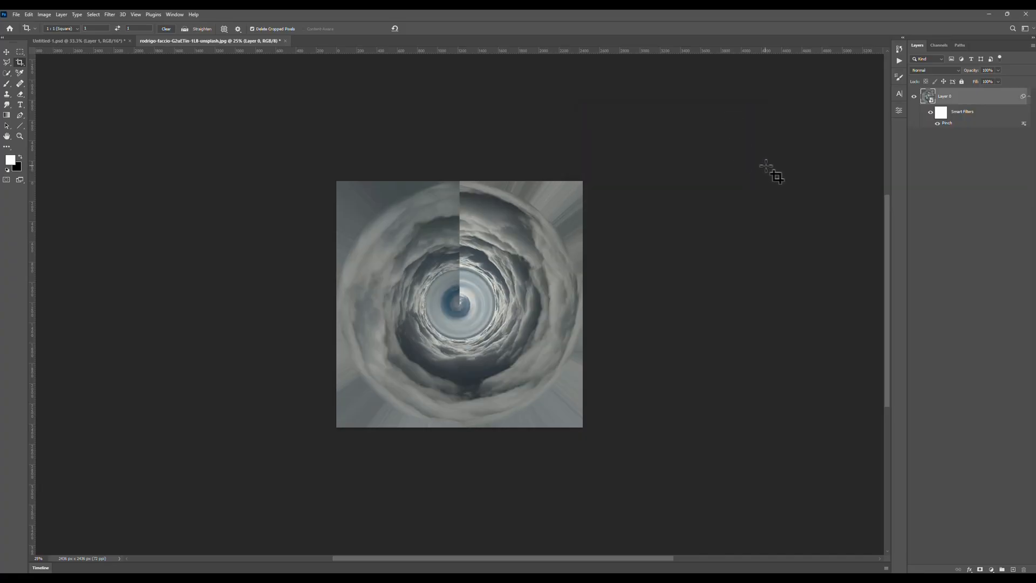
pyautogui.doubleClick(948, 123)
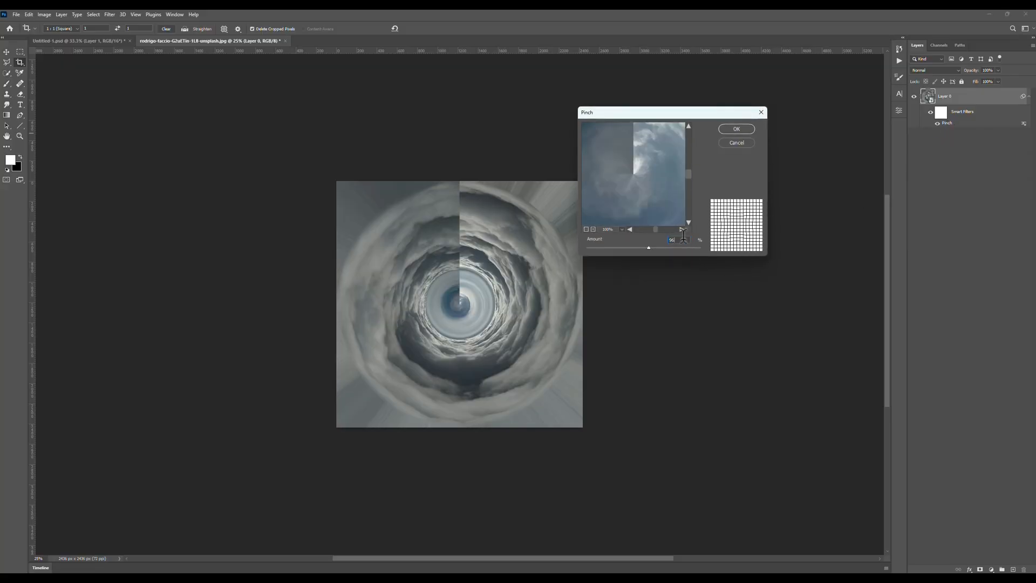
pyautogui.press('Return')
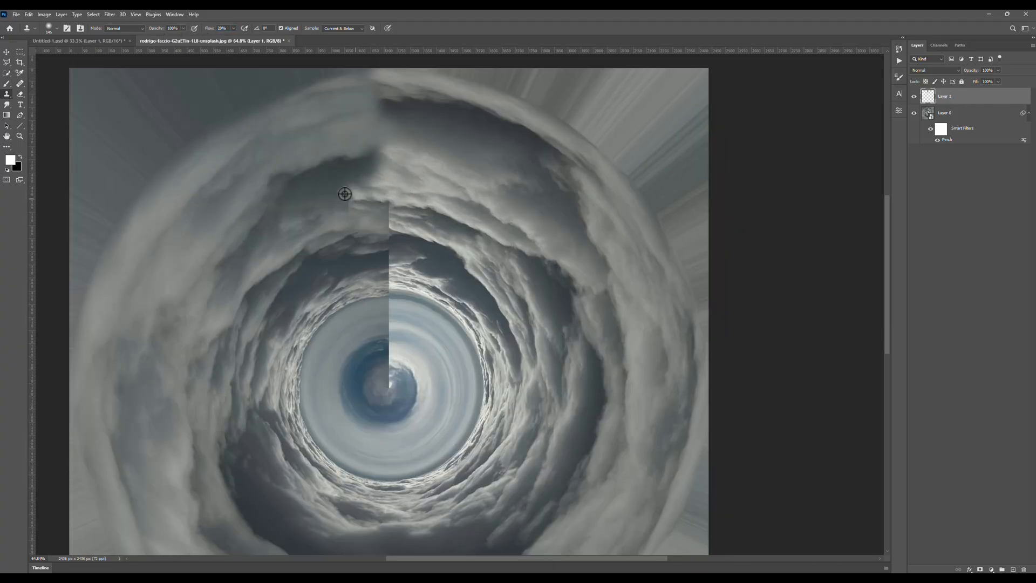
# Clone surrounding clouds over the vertical seam in the vortex's upper half with the Clone Stamp tool.
pyautogui.keyDown('alt'); pyautogui.click(435, 266); pyautogui.keyUp('alt')
pyautogui.moveTo(402, 264); pyautogui.dragTo(405, 274)
pyautogui.moveTo(475, 284); pyautogui.dragTo(472, 228)
pyautogui.scroll(-5, 397, 287)
pyautogui.scroll(3, 410, 232)
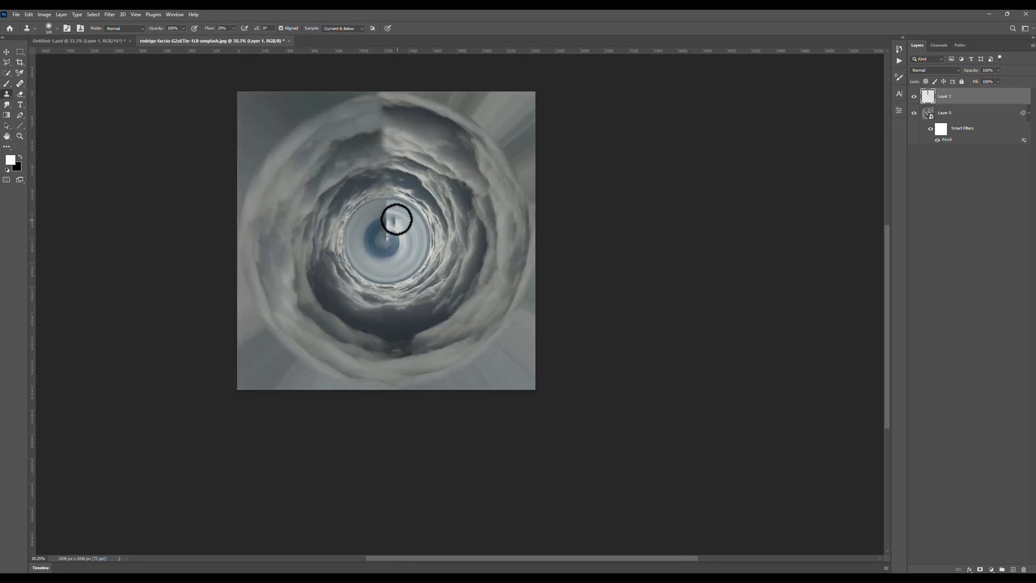
pyautogui.scroll(3, 396, 220)
pyautogui.moveTo(386, 160); pyautogui.dragTo(419, 164)
pyautogui.scroll(-4, 416, 275)
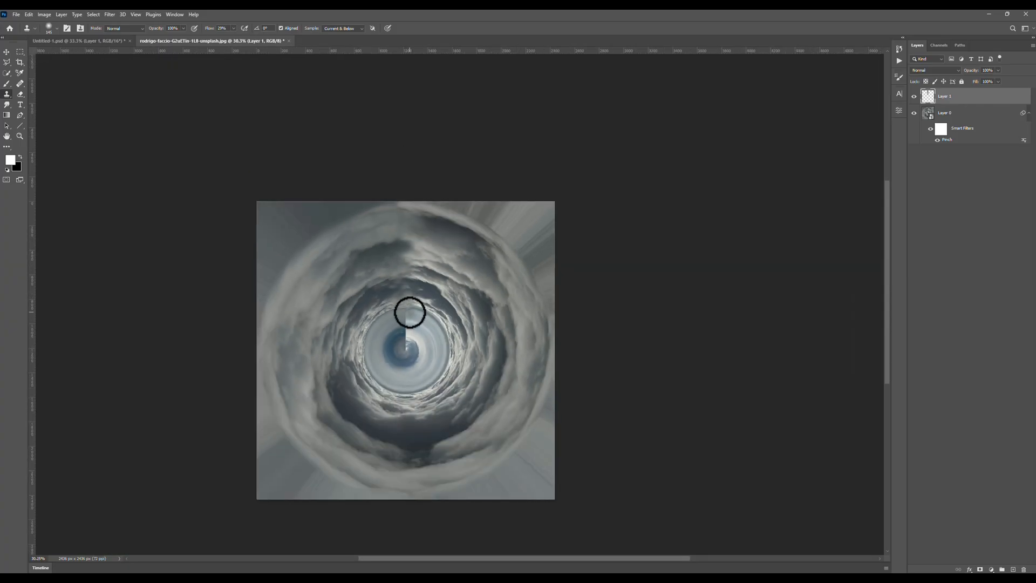
# Bring the cloud vortex into the Untitled-1 document and position it at the canvas's upper edge.
pyautogui.moveTo(961, 96)
pyautogui.mouseDown()
pyautogui.moveTo(111, 41)
pyautogui.moveTo(516, 209)
pyautogui.moveTo(518, 245)
pyautogui.moveTo(536, 175)
pyautogui.mouseUp()
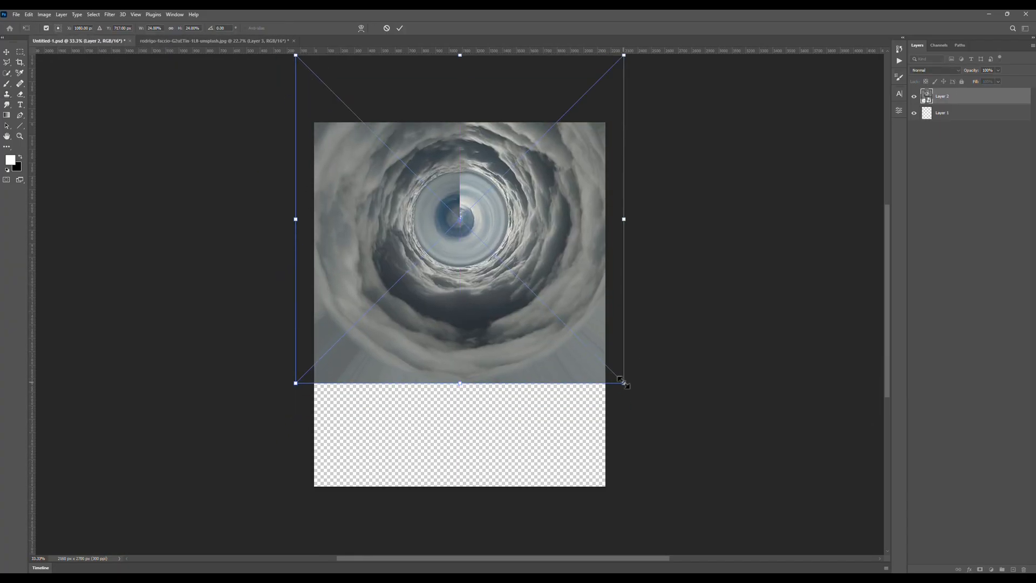
pyautogui.hotkey('ctrl', 't')
pyautogui.moveTo(512, 238); pyautogui.dragTo(517, 194)
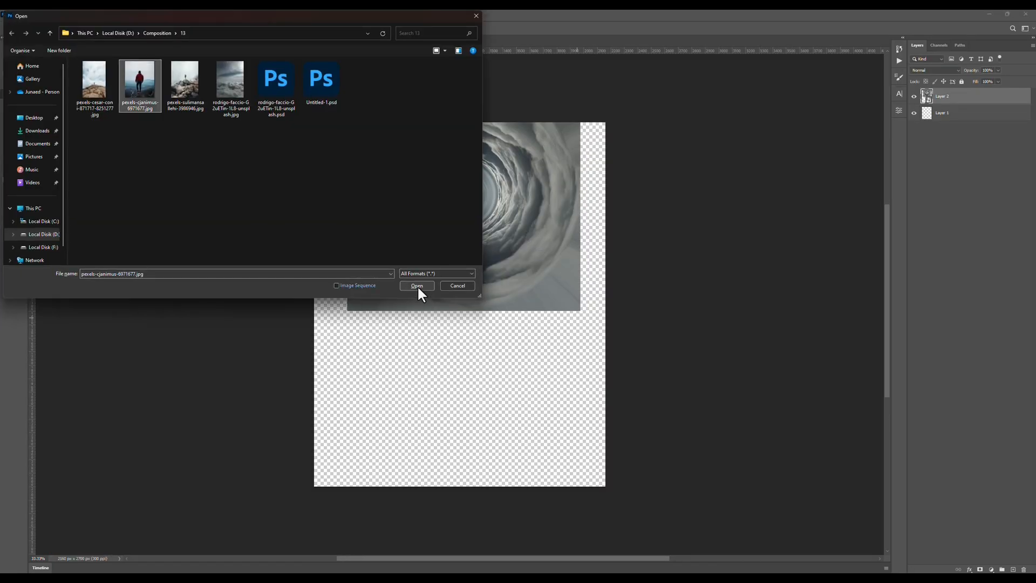
# Open pexels-cjanimus-6971677.jpg and refine the mountain cut-out by brushing on its layer mask.
pyautogui.click(416, 283)
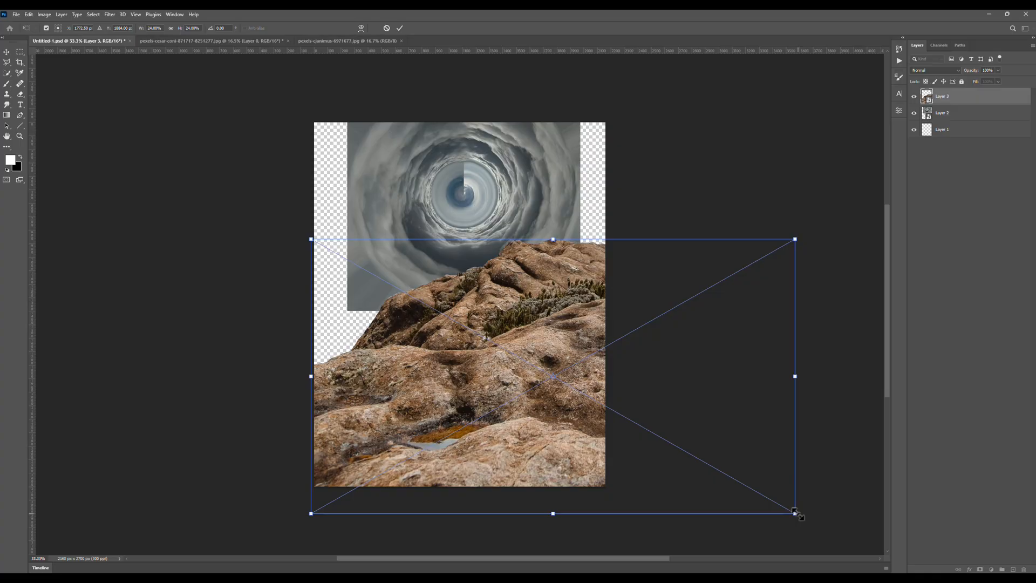
pyautogui.moveTo(647, 373); pyautogui.dragTo(548, 538)
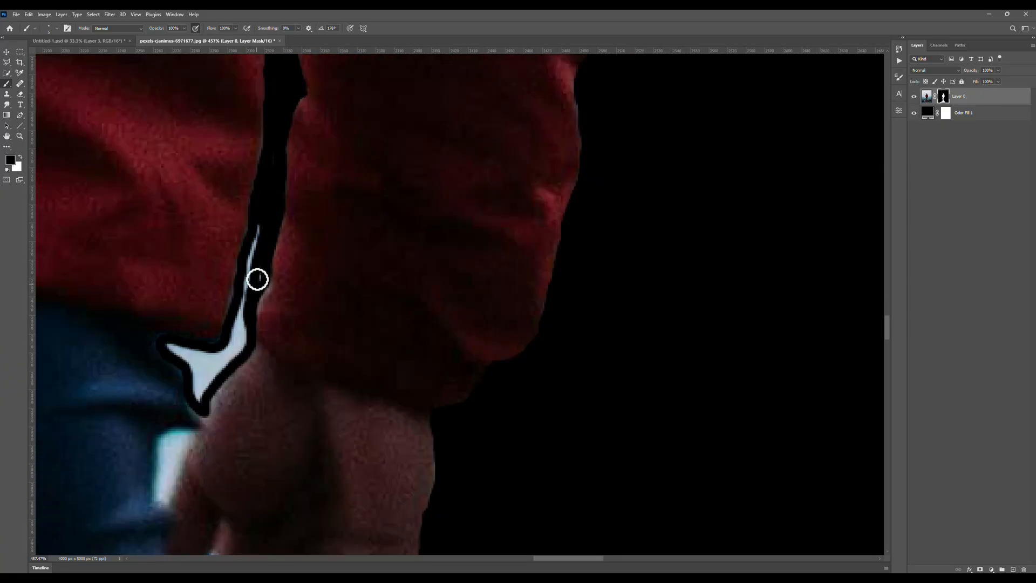
# Bring the cut-out man into Untitled-1 and scale him down to stand centred on the rocky mountain.
pyautogui.moveTo(926, 96); pyautogui.dragTo(490, 392)
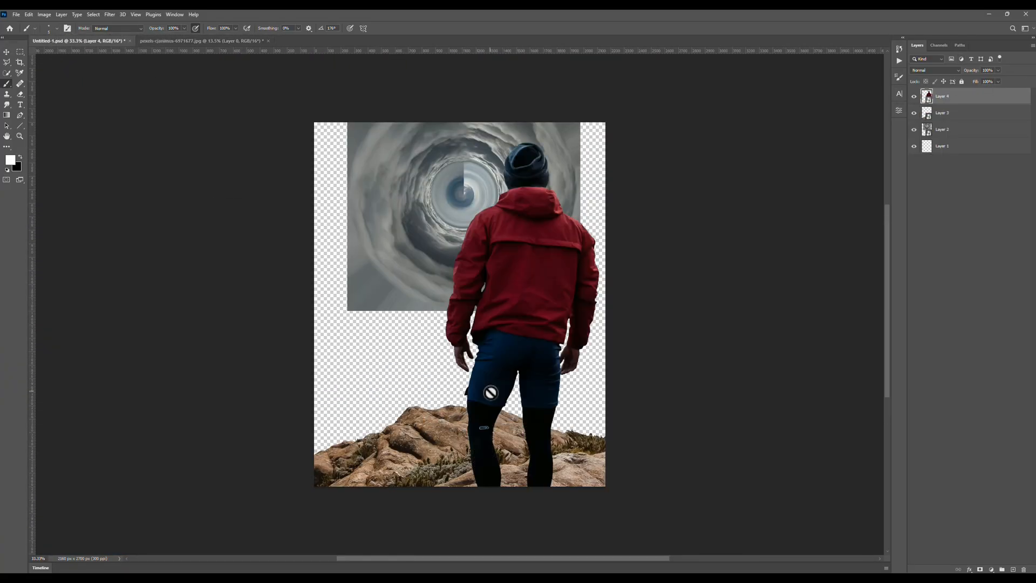
pyautogui.moveTo(635, 143); pyautogui.dragTo(371, 545)
pyautogui.moveTo(448, 318); pyautogui.dragTo(451, 320)
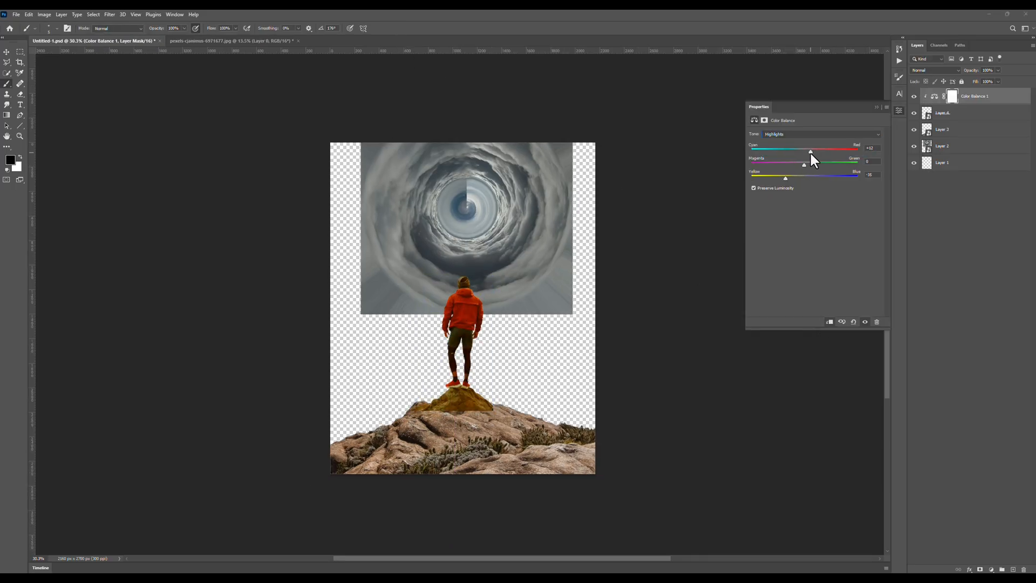
# Lower the Color Balance layer's opacity to about 70% and invert its mask to black.
pyautogui.click(998, 71)
pyautogui.moveTo(997, 79); pyautogui.dragTo(981, 79)
pyautogui.click(953, 200)
pyautogui.click(952, 96)
pyautogui.hotkey('ctrl', 'i')
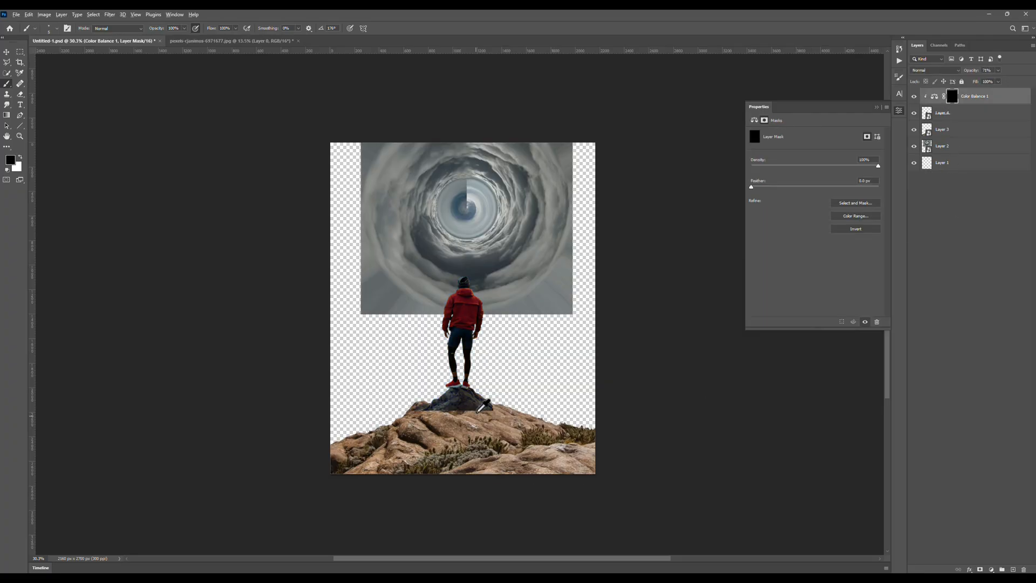
# Paint the Color Balance mask white over the rock beneath the man and black over his shoe soles.
pyautogui.scroll(10, 470, 405)
pyautogui.press('x')
pyautogui.moveTo(557, 394)
pyautogui.mouseDown()
pyautogui.moveTo(494, 418)
pyautogui.moveTo(252, 408)
pyautogui.mouseUp()
pyautogui.scroll(8, 401, 396)
pyautogui.moveTo(226, 372)
pyautogui.mouseDown()
pyautogui.moveTo(345, 321)
pyautogui.moveTo(449, 338)
pyautogui.moveTo(403, 302)
pyautogui.mouseUp()
pyautogui.scroll(7, 403, 294)
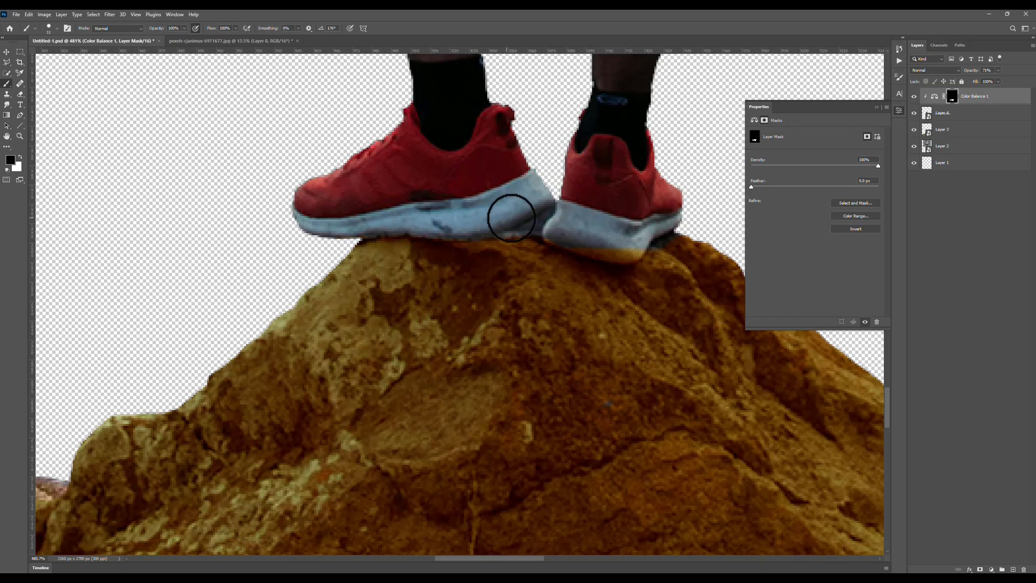
pyautogui.moveTo(600, 247); pyautogui.dragTo(552, 233)
pyautogui.scroll(-12, 519, 235)
# Add a layer mask to the man's layer and fade the hard lower edge of his rock with a reduced-flow black brush.
pyautogui.click(941, 113)
pyautogui.click(980, 569)
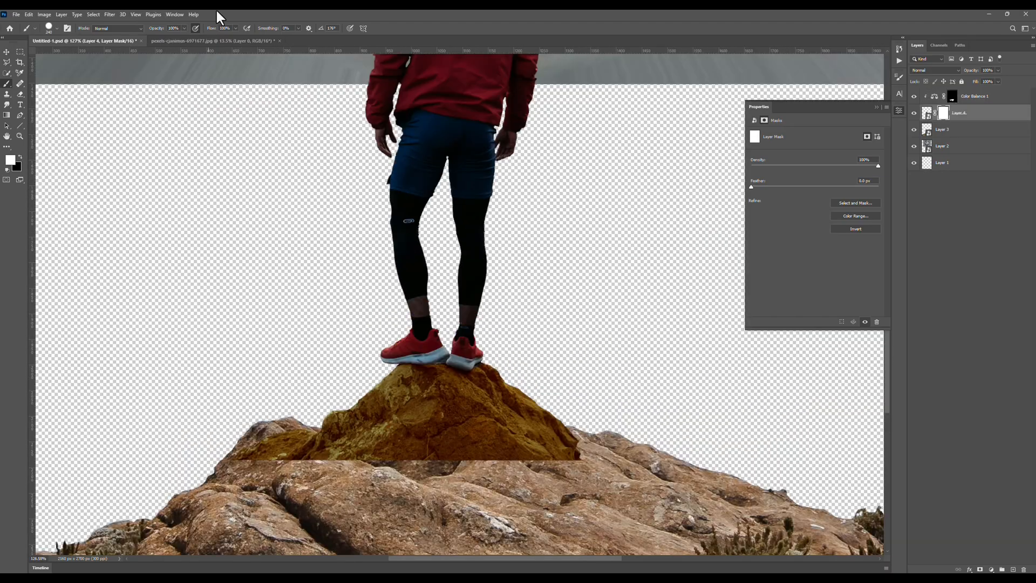
pyautogui.moveTo(211, 28); pyautogui.dragTo(176, 28)
pyautogui.press('x')
pyautogui.scroll(3, 577, 463)
pyautogui.moveTo(615, 346); pyautogui.dragTo(271, 370)
pyautogui.scroll(7, 294, 307)
pyautogui.moveTo(275, 313)
pyautogui.mouseDown()
pyautogui.moveTo(198, 376)
pyautogui.moveTo(237, 372)
pyautogui.mouseUp()
pyautogui.scroll(-3, 442, 372)
# Blend the remaining base of the man's rock into the mountain by painting on his layer mask.
pyautogui.press('x')
pyautogui.press('x')
pyautogui.scroll(5, 566, 388)
pyautogui.moveTo(389, 446); pyautogui.dragTo(424, 427)
pyautogui.moveTo(525, 444); pyautogui.dragTo(617, 444)
pyautogui.scroll(-11, 359, 391)
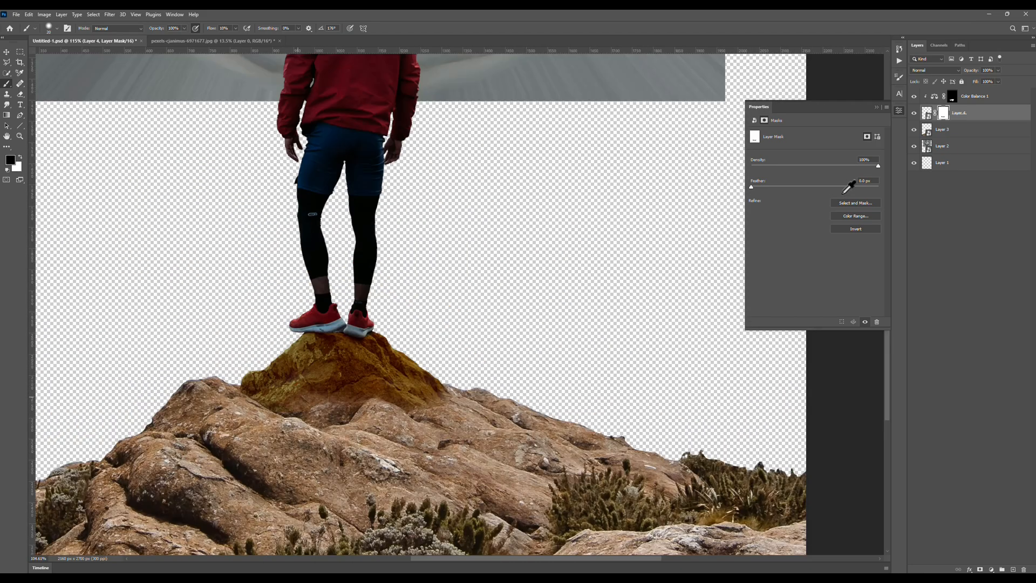
# Set the Color Balance highlights to about -86 on Yellow-Blue, and the shadows to +13 on Cyan-Red and -100 on Yellow-Blue.
pyautogui.click(934, 96)
pyautogui.scroll(-9, 467, 422)
pyautogui.moveTo(772, 178)
pyautogui.mouseDown()
pyautogui.moveTo(794, 180)
pyautogui.moveTo(757, 180)
pyautogui.mouseUp()
pyautogui.click(777, 133)
pyautogui.click(778, 154)
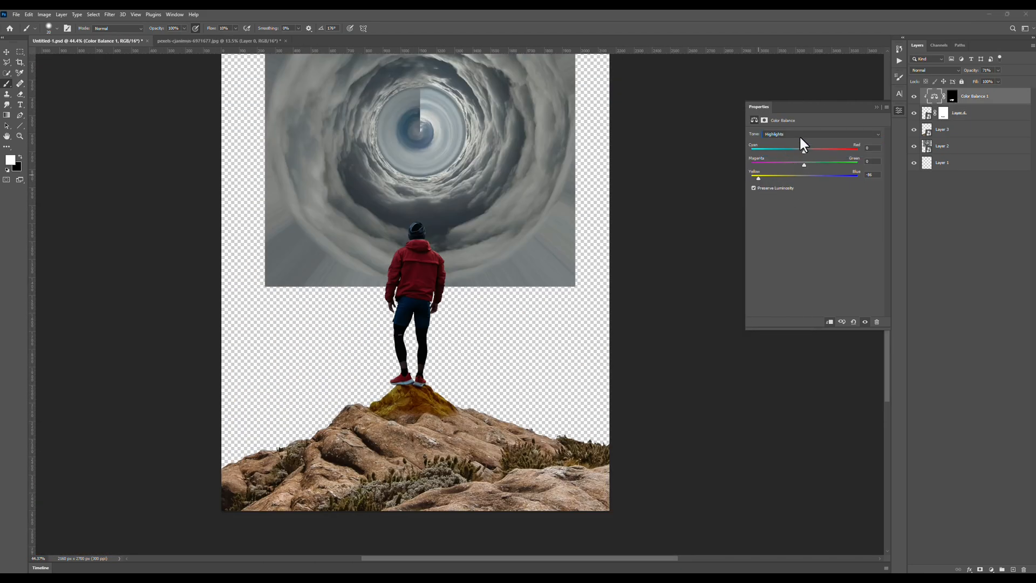
pyautogui.scroll(-3, 474, 312)
pyautogui.scroll(5, 455, 429)
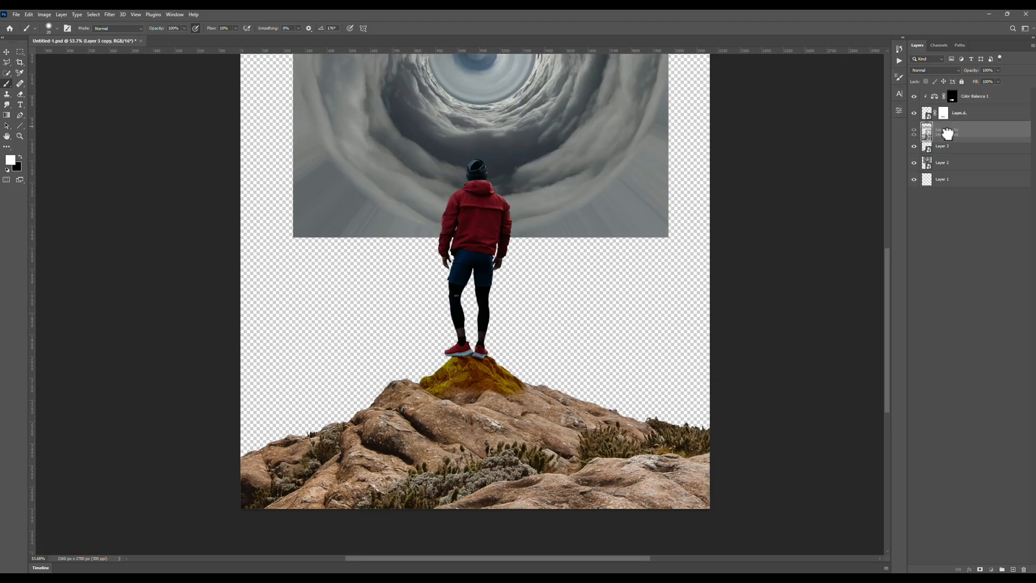
# Duplicate the mountain layer above the man's layer, clip it to him, and move the copy over his rock.
pyautogui.moveTo(947, 134); pyautogui.dragTo(951, 111)
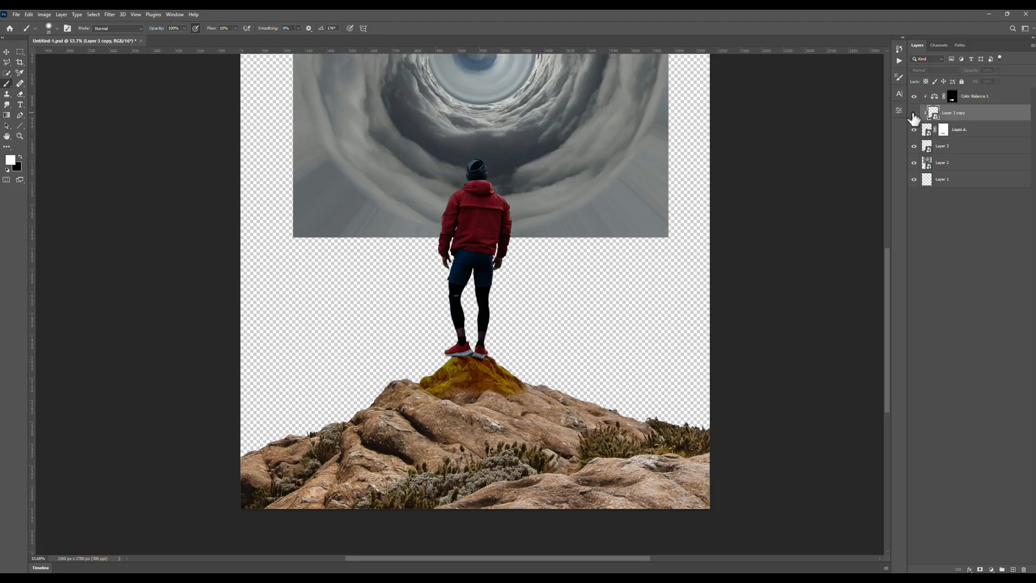
pyautogui.hotkey('ctrl', 't')
pyautogui.moveTo(496, 410); pyautogui.dragTo(539, 363)
pyautogui.click(400, 29)
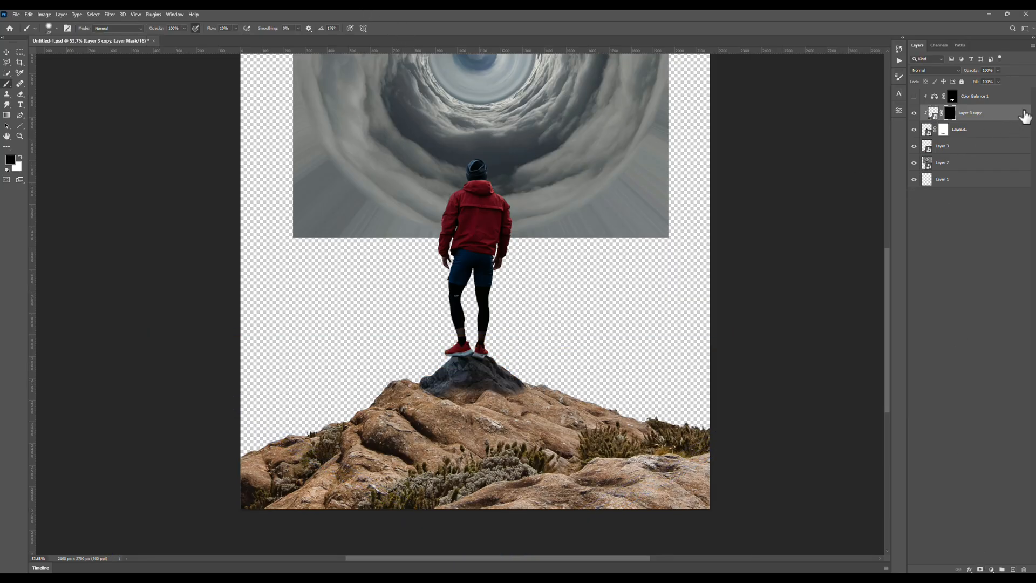
# Split the dark Underlying Layer slider in the mountain copy's Blend If options to about 4 / 106.
pyautogui.doubleClick(1023, 111)
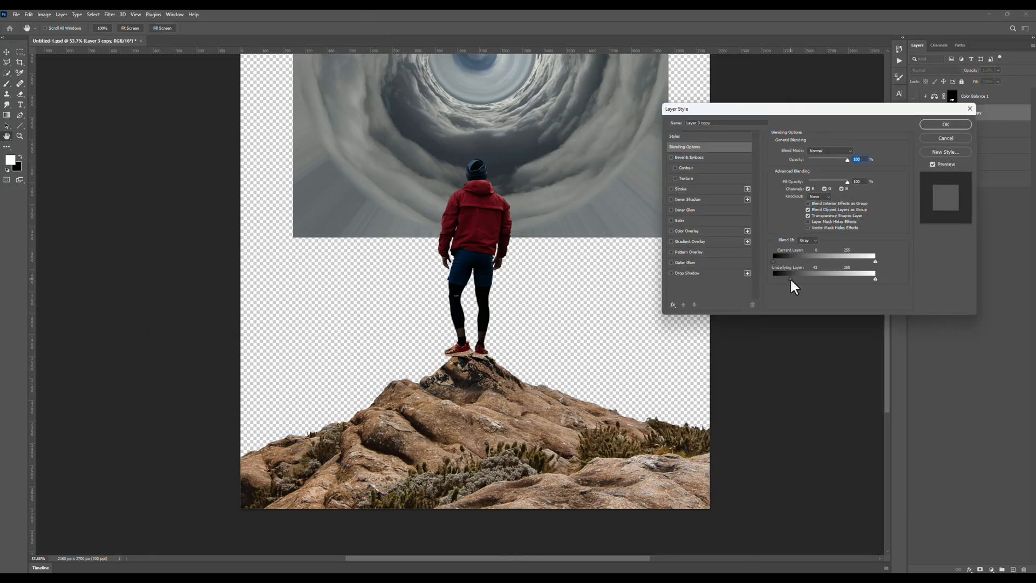
pyautogui.moveTo(791, 279); pyautogui.dragTo(815, 279)
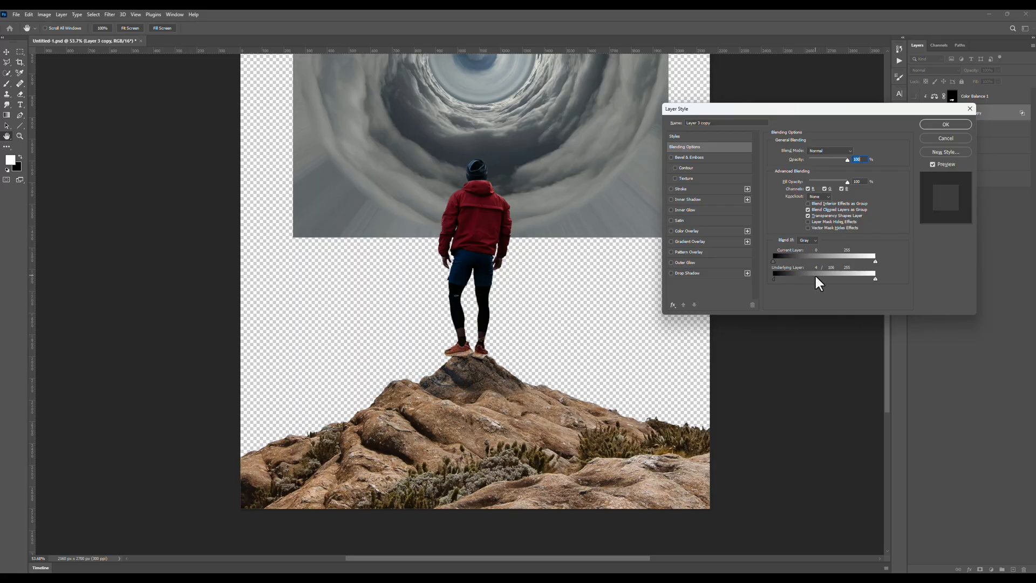
pyautogui.click(945, 125)
# Show the Color Balance layer, move the mountain copy above it, and readjust the copy's underlying Blend If split to about 0 / 102.
pyautogui.click(914, 97)
pyautogui.moveTo(967, 112); pyautogui.dragTo(964, 89)
pyautogui.scroll(10, 468, 387)
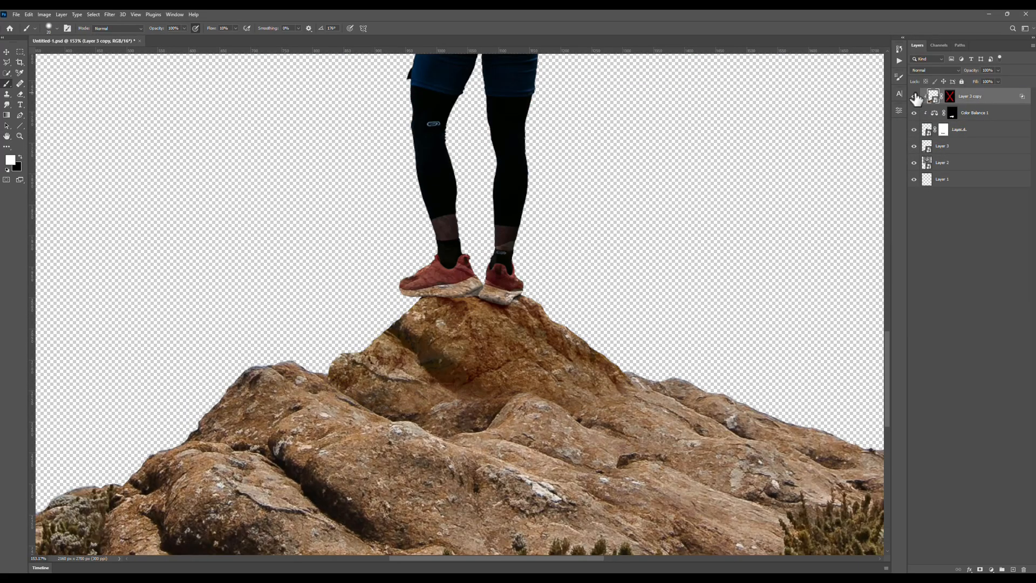
pyautogui.doubleClick(915, 99)
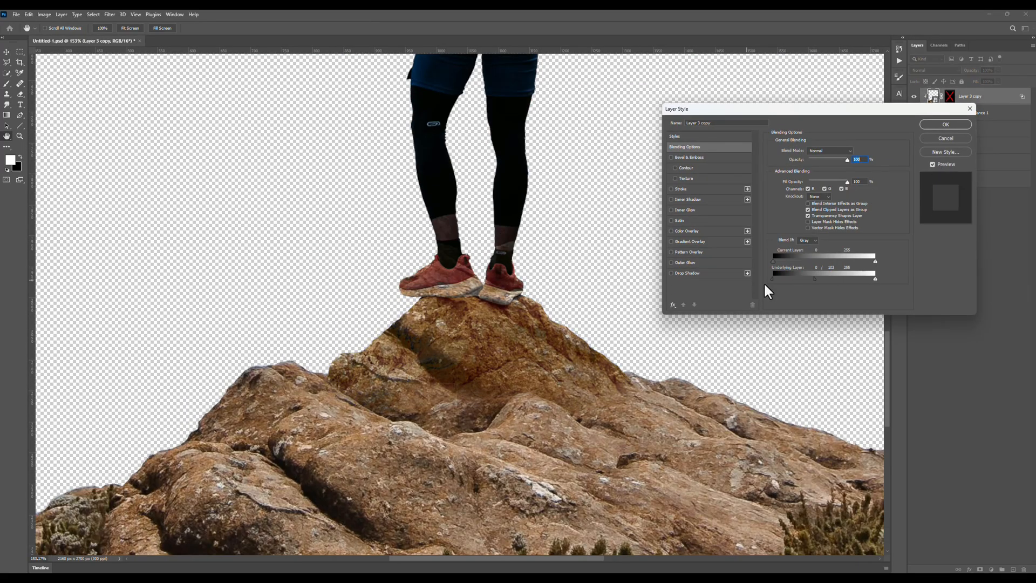
pyautogui.press('Return')
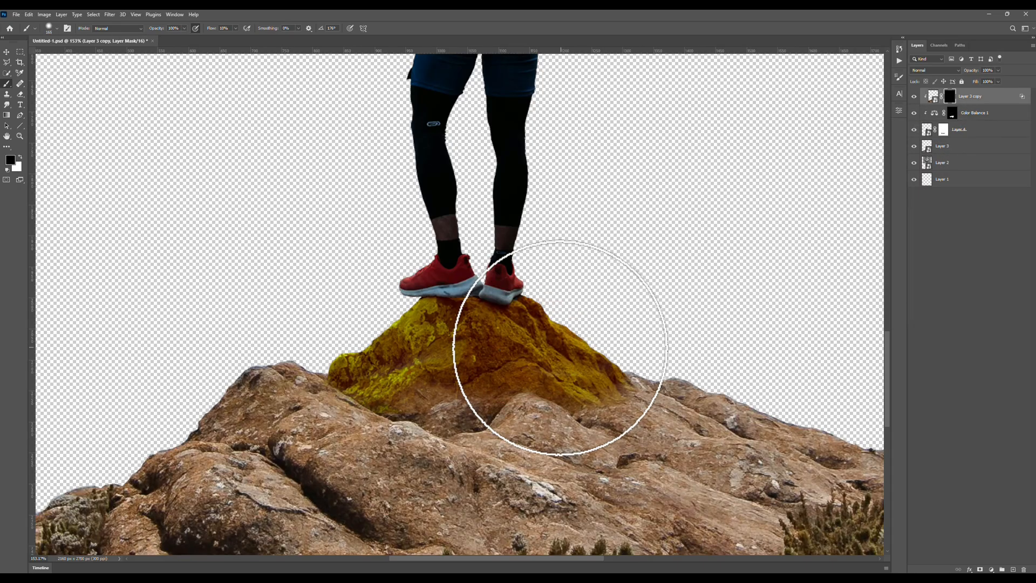
# Paint on the mountain copy's mask to reveal its texture only on the rock beneath the man's feet.
pyautogui.press('x')
pyautogui.moveTo(561, 347)
pyautogui.mouseDown()
pyautogui.moveTo(619, 393)
pyautogui.moveTo(373, 335)
pyautogui.moveTo(414, 377)
pyautogui.moveTo(435, 355)
pyautogui.mouseUp()
pyautogui.press('[')
pyautogui.press('[')
pyautogui.press('[')
pyautogui.press('[')
pyautogui.press('[')
pyautogui.scroll(-6, 582, 335)
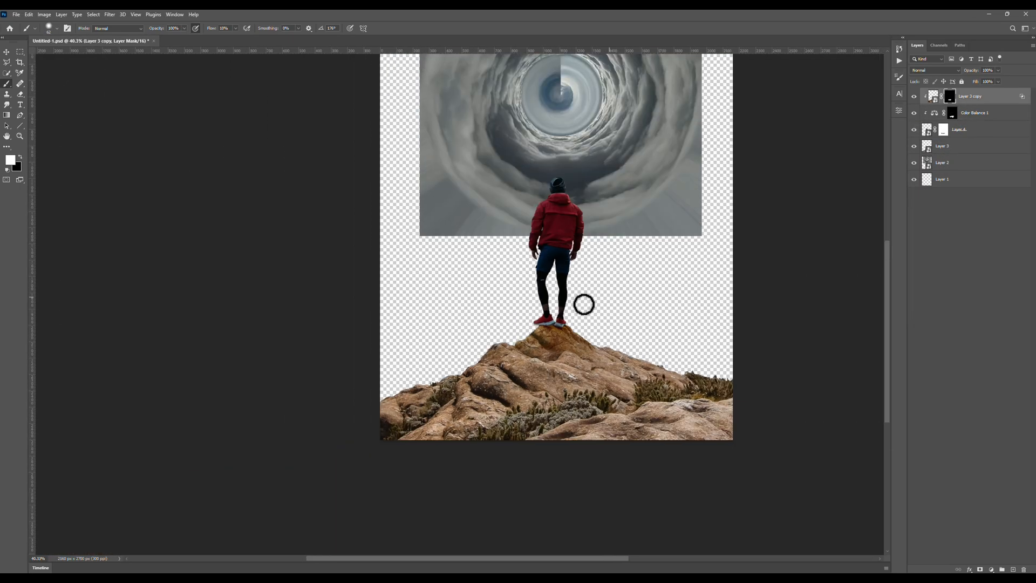
pyautogui.moveTo(582, 303); pyautogui.dragTo(441, 355)
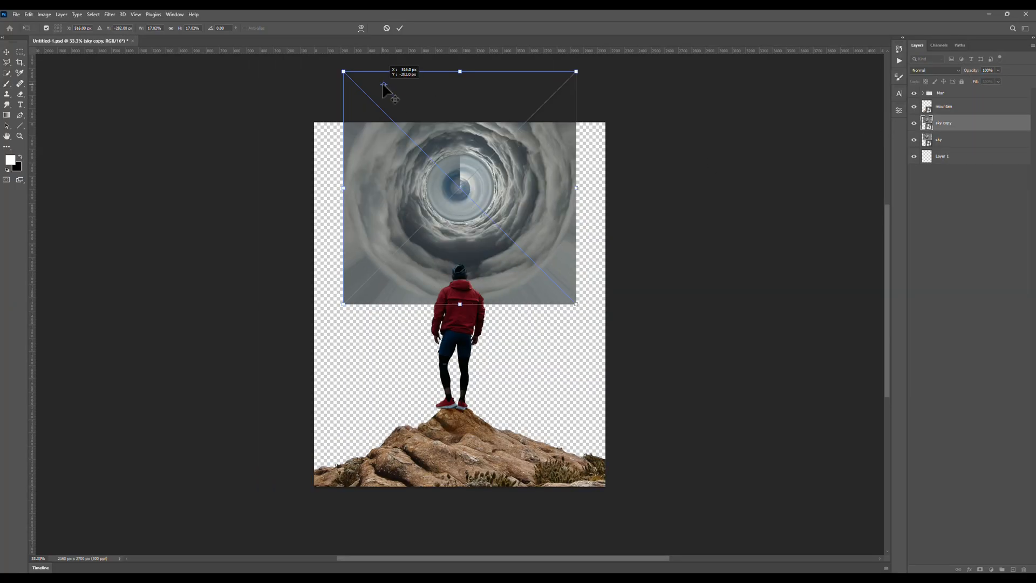
# Position the enlarged sky copy over the vortex, add a black layer mask to it, and raise the brush flow to 100%.
pyautogui.moveTo(574, 300); pyautogui.dragTo(471, 261)
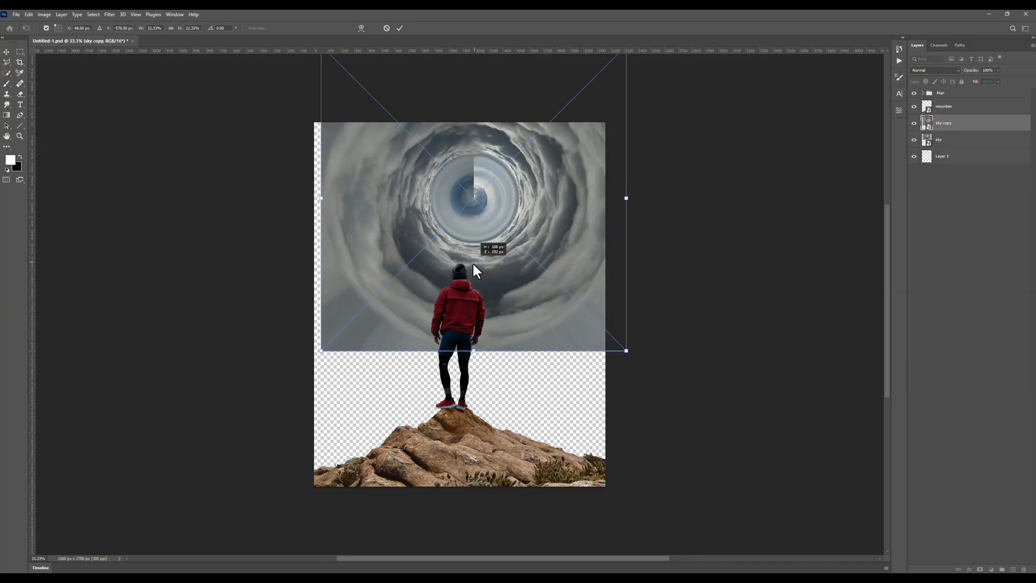
pyautogui.press('Return')
pyautogui.keyDown('alt'); pyautogui.click(979, 569); pyautogui.keyUp('alt')
pyautogui.moveTo(227, 33); pyautogui.dragTo(244, 36)
pyautogui.scroll(4, 387, 192)
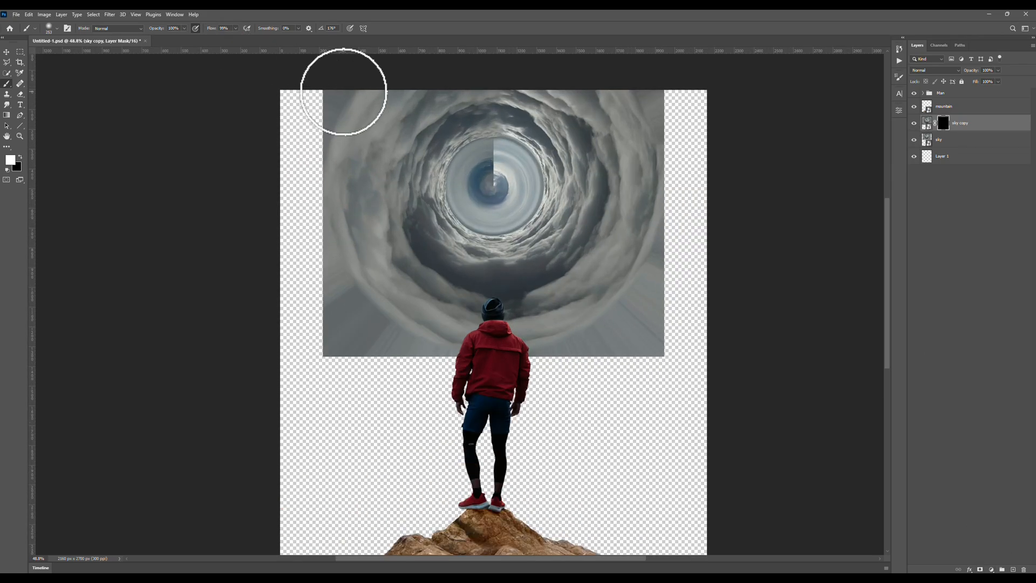
# Paint white on the sky copy's mask to extend the clouds around and below the original vortex.
pyautogui.moveTo(342, 92)
pyautogui.mouseDown()
pyautogui.moveTo(337, 261)
pyautogui.moveTo(685, 267)
pyautogui.mouseUp()
pyautogui.moveTo(666, 308); pyautogui.dragTo(697, 309)
pyautogui.moveTo(681, 135)
pyautogui.mouseDown()
pyautogui.moveTo(354, 356)
pyautogui.moveTo(705, 85)
pyautogui.mouseUp()
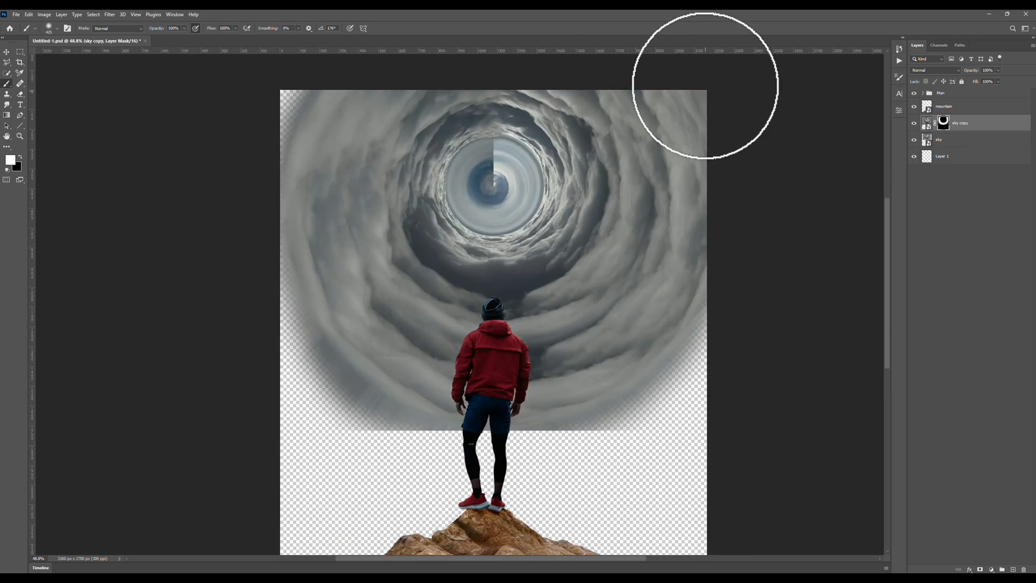
pyautogui.moveTo(283, 321); pyautogui.dragTo(509, 390)
# Rotate the masked sky copy counterclockwise so its clouds fill more of the canvas sides.
pyautogui.scroll(-3, 625, 353)
pyautogui.hotkey('ctrl', 't')
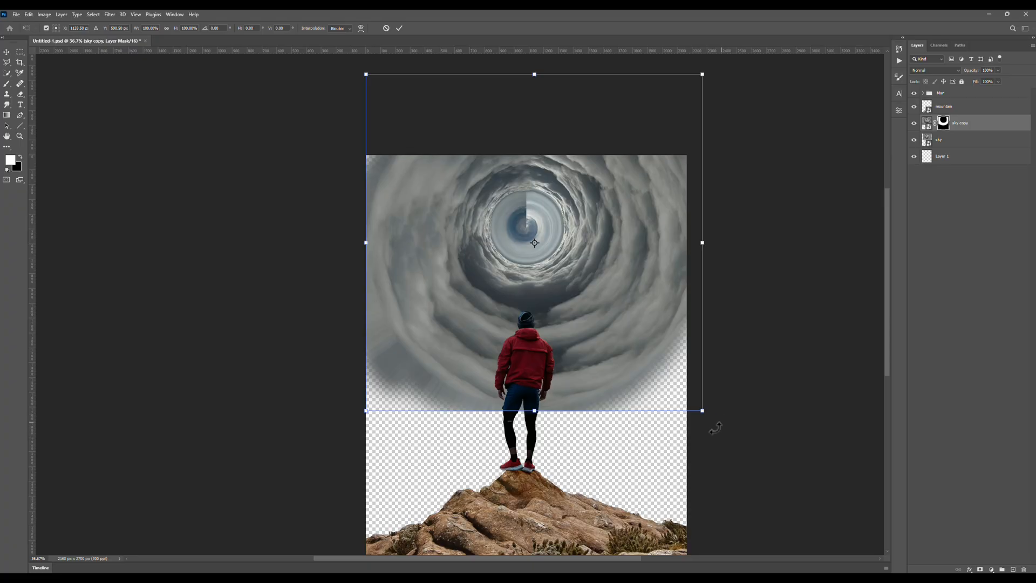
pyautogui.moveTo(715, 427)
pyautogui.mouseDown()
pyautogui.moveTo(782, 238)
pyautogui.moveTo(770, 319)
pyautogui.mouseUp()
pyautogui.press('Return')
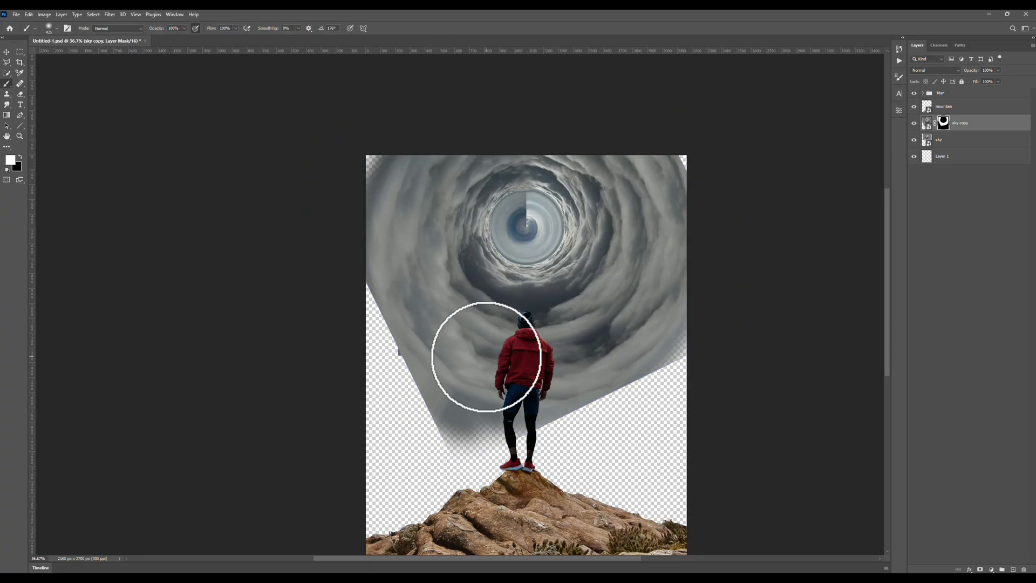
# Duplicate the masked sky copy, then enlarge and reposition the duplicate so its clouds reach further down the canvas.
pyautogui.hotkey('ctrl', 'j')
pyautogui.hotkey('ctrl', 't')
pyautogui.moveTo(310, 469); pyautogui.dragTo(297, 480)
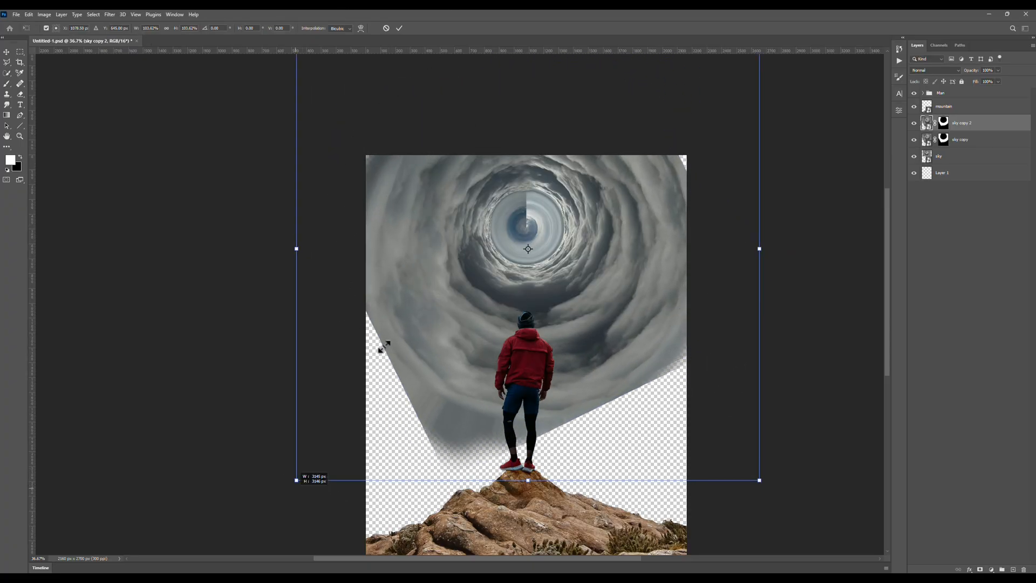
pyautogui.scroll(-4, 296, 479)
pyautogui.moveTo(263, 357); pyautogui.dragTo(220, 400)
pyautogui.moveTo(319, 326); pyautogui.dragTo(345, 322)
pyautogui.moveTo(245, 394); pyautogui.dragTo(226, 414)
pyautogui.moveTo(302, 342); pyautogui.dragTo(312, 331)
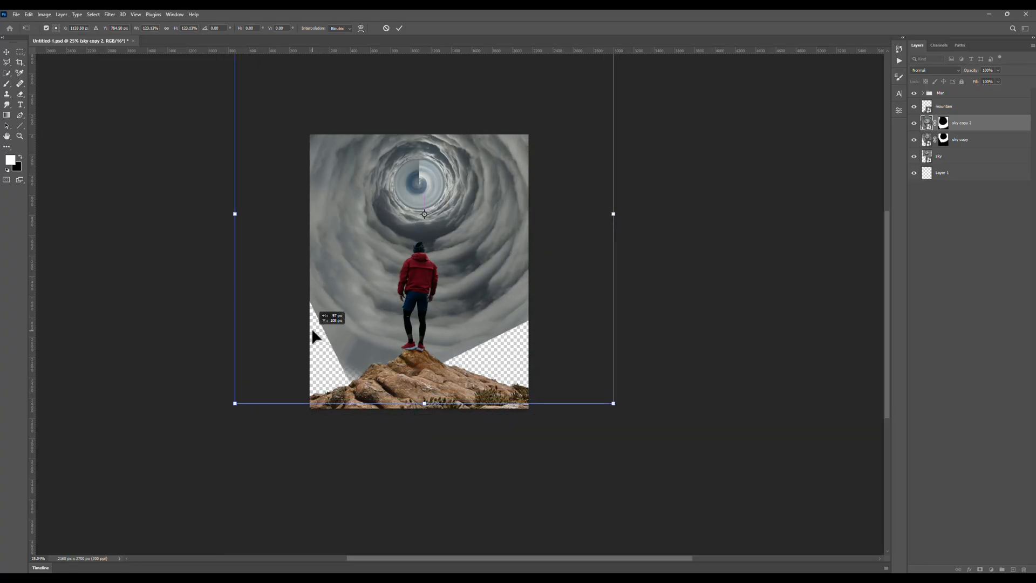
pyautogui.click(399, 28)
# Duplicate the sky copy again and transform it to fill the empty gaps beside the mountain.
pyautogui.hotkey('ctrl', 'j')
pyautogui.hotkey('ctrl', 't')
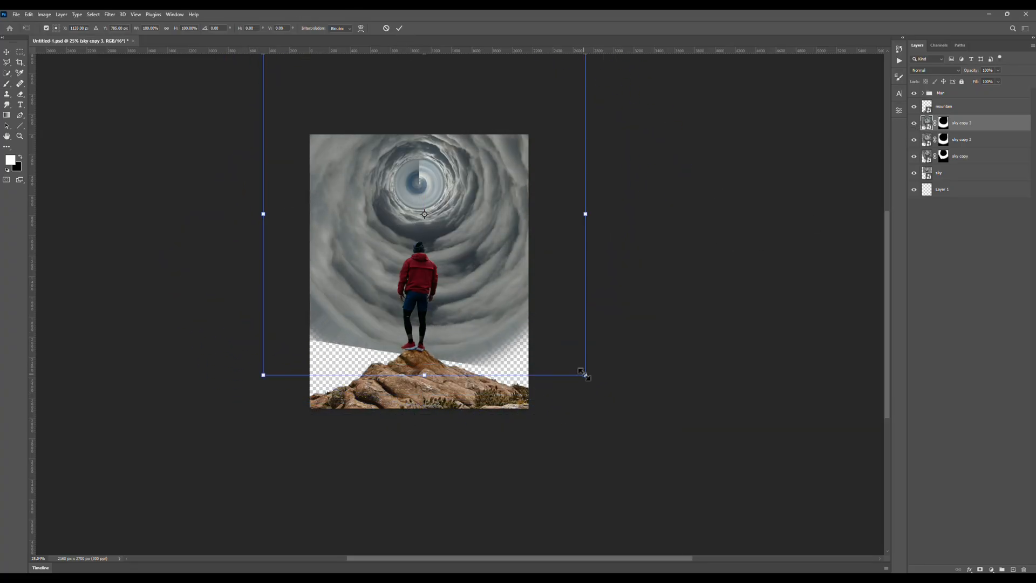
pyautogui.moveTo(478, 336)
pyautogui.mouseDown()
pyautogui.moveTo(526, 361)
pyautogui.moveTo(685, 358)
pyautogui.mouseUp()
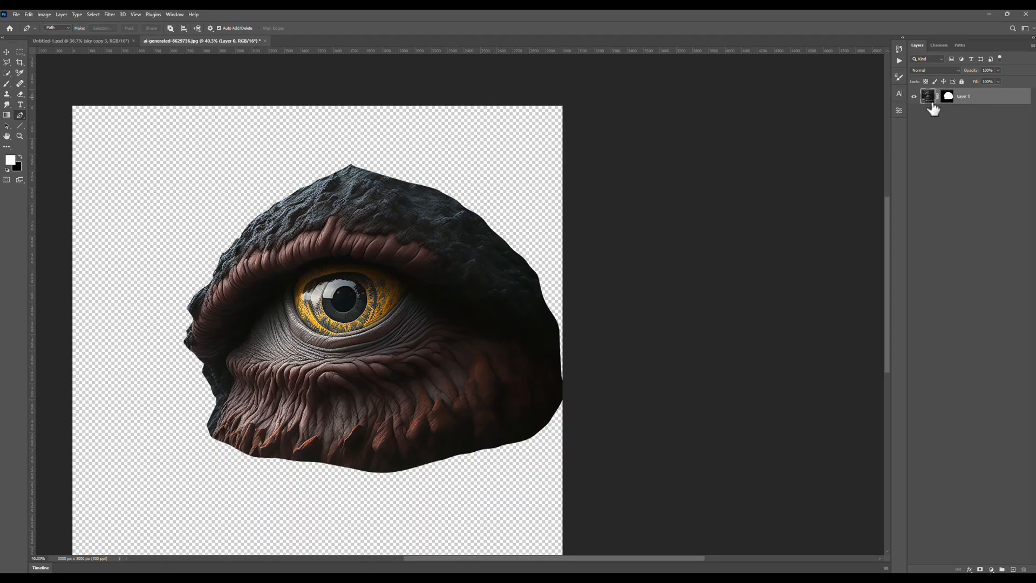
# Bring the cut-out creature eye into the composite as a smart object and fit it upright inside the vortex's centre.
pyautogui.rightClick(933, 108)
pyautogui.click(971, 186)
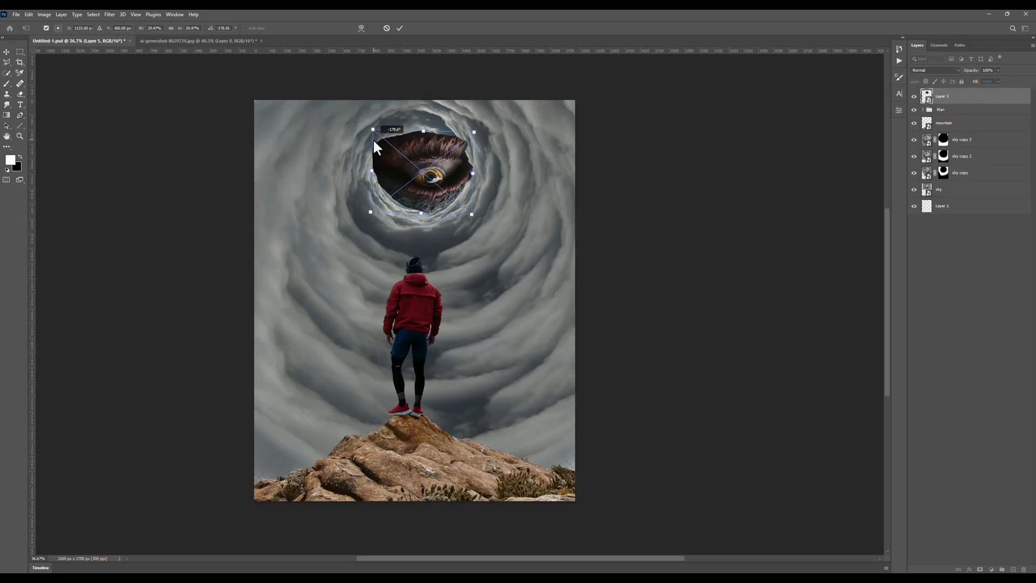
pyautogui.moveTo(492, 225)
pyautogui.mouseDown()
pyautogui.moveTo(452, 200)
pyautogui.moveTo(482, 218)
pyautogui.mouseUp()
pyautogui.press('Return')
pyautogui.press('p')
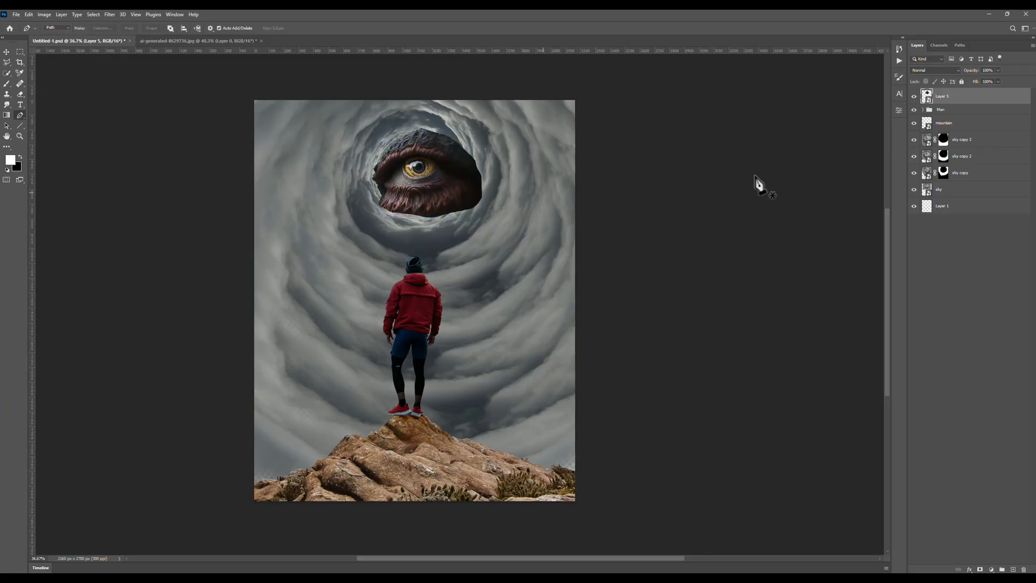
# Paint black on the eye's mask to blend its edges into the vortex, and clone over the iris reflection on a new layer.
pyautogui.press('x')
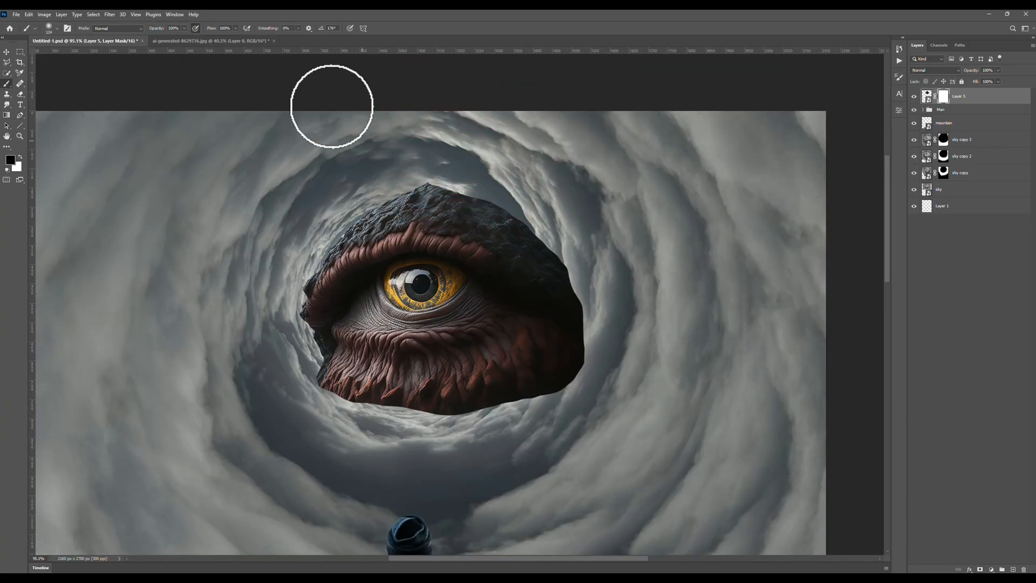
pyautogui.moveTo(429, 193)
pyautogui.mouseDown()
pyautogui.moveTo(513, 196)
pyautogui.moveTo(568, 353)
pyautogui.moveTo(356, 399)
pyautogui.moveTo(469, 213)
pyautogui.moveTo(551, 305)
pyautogui.moveTo(283, 308)
pyautogui.mouseUp()
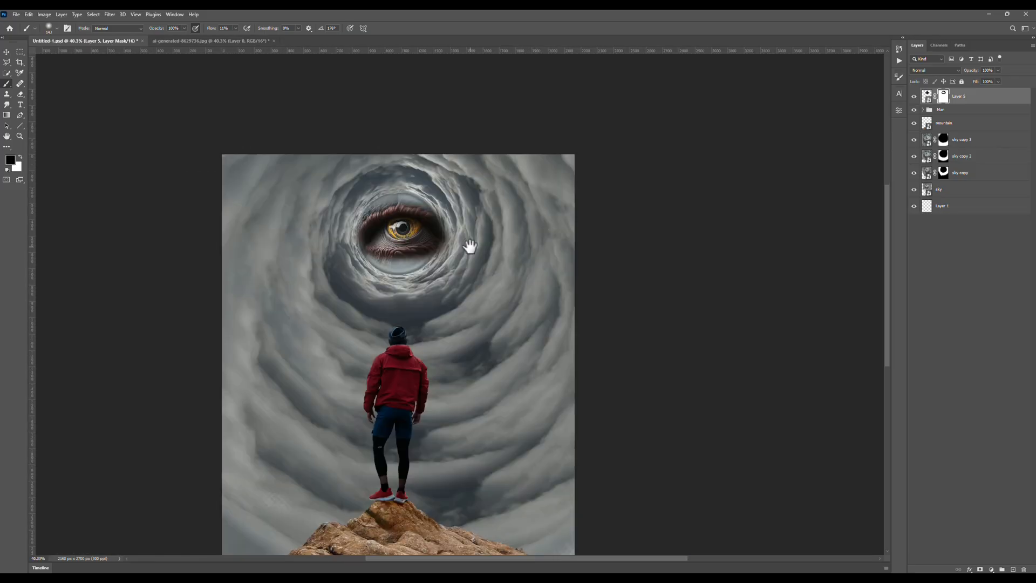
pyautogui.scroll(-2, 470, 245)
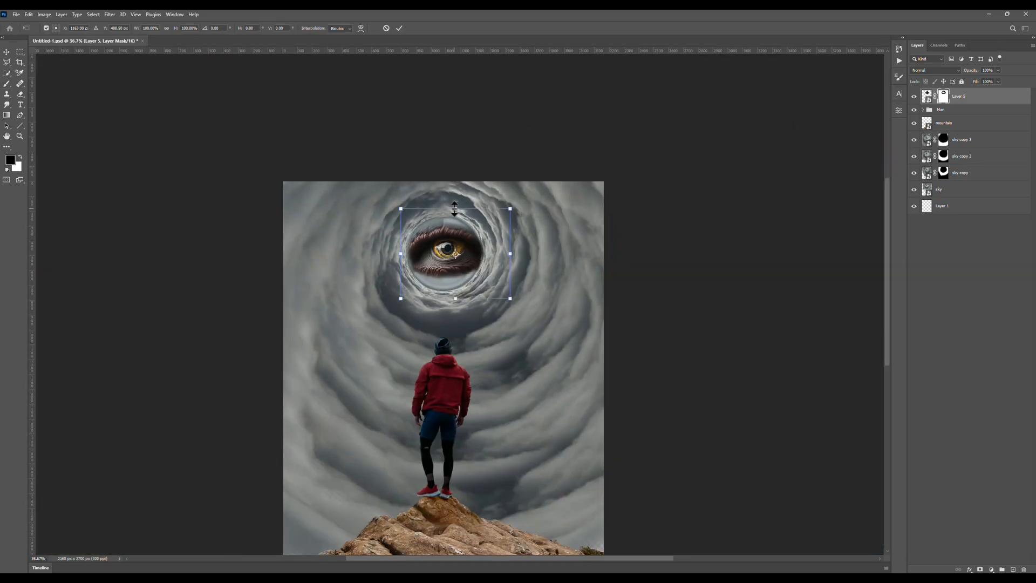
pyautogui.moveTo(456, 300); pyautogui.dragTo(458, 294)
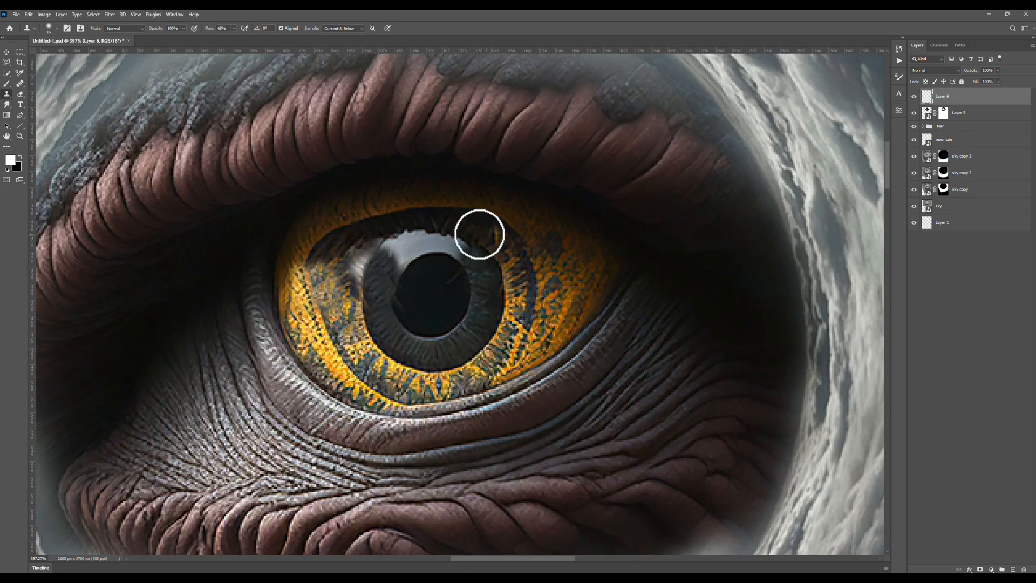
pyautogui.scroll(-3, 479, 234)
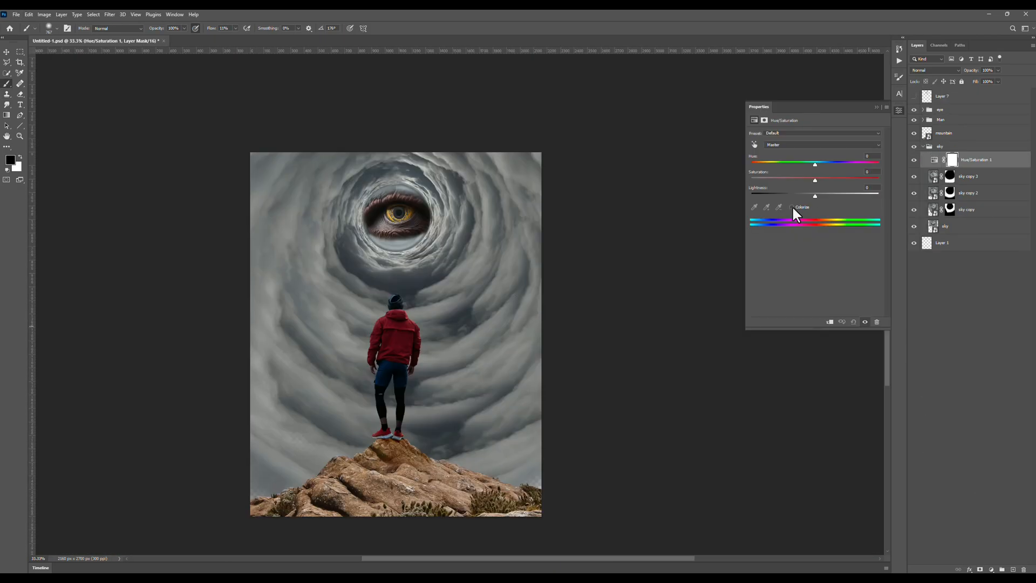
# Colorize the sky orange with its Hue/Saturation adjustment, and adjust the saturation of the eye's colorizing adjustment.
pyautogui.click(792, 206)
pyautogui.moveTo(795, 183); pyautogui.dragTo(806, 186)
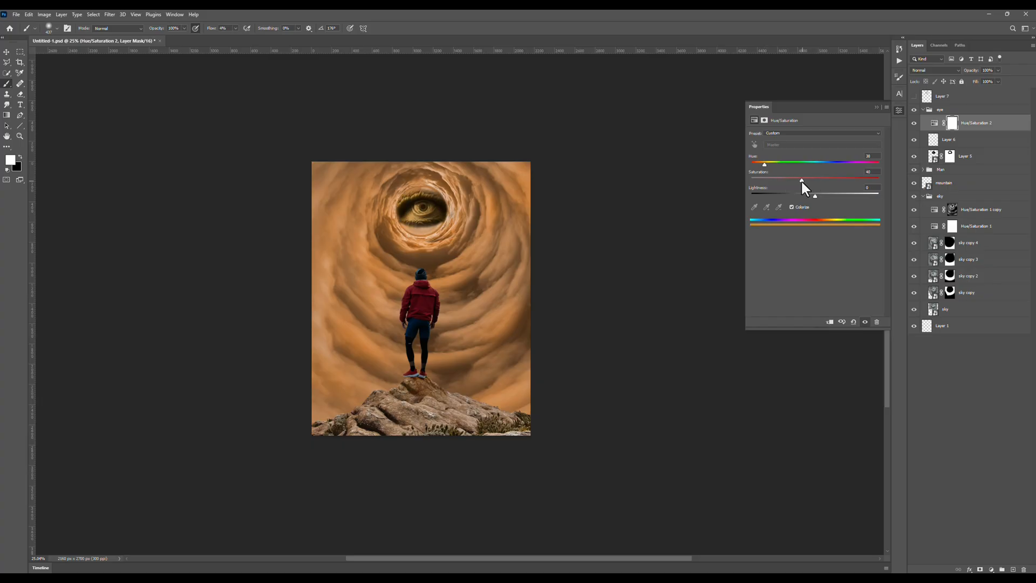
pyautogui.moveTo(807, 179); pyautogui.dragTo(874, 181)
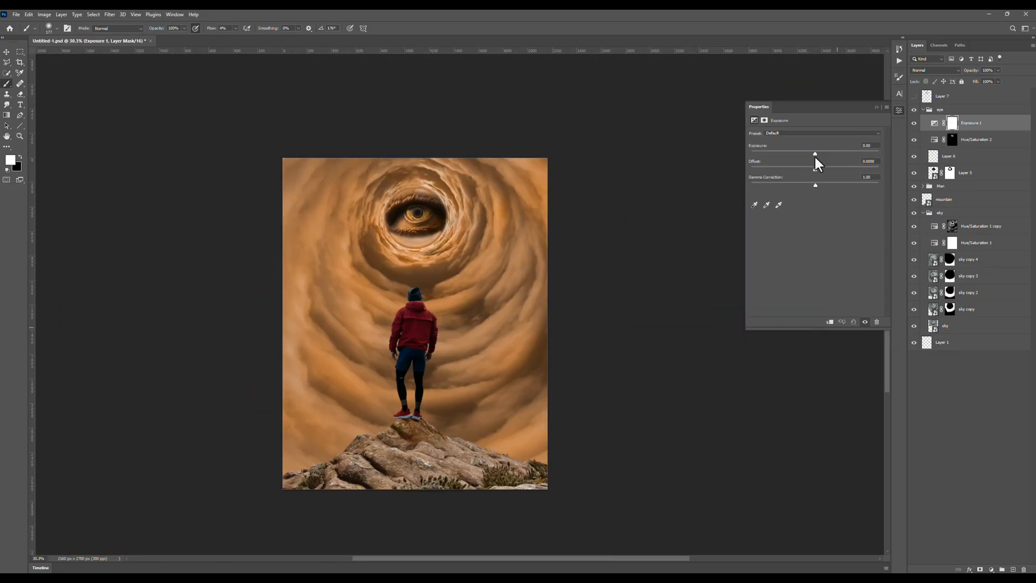
# Raise the eye's Exposure adjustment to about +2.2, paint it in over the iris on a black mask, and toggle the mask to compare.
pyautogui.moveTo(817, 154); pyautogui.dragTo(838, 154)
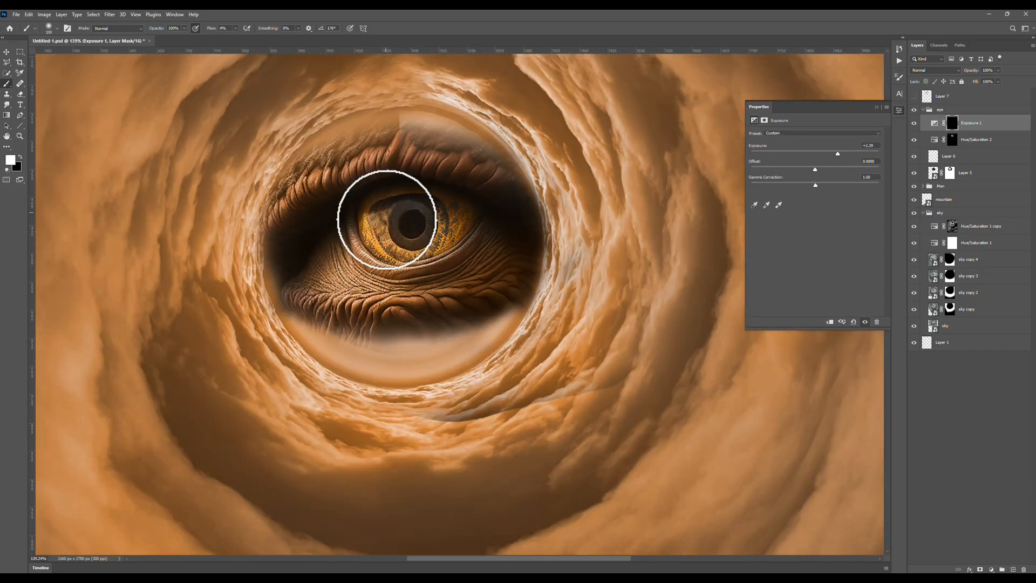
pyautogui.moveTo(407, 213); pyautogui.dragTo(439, 215)
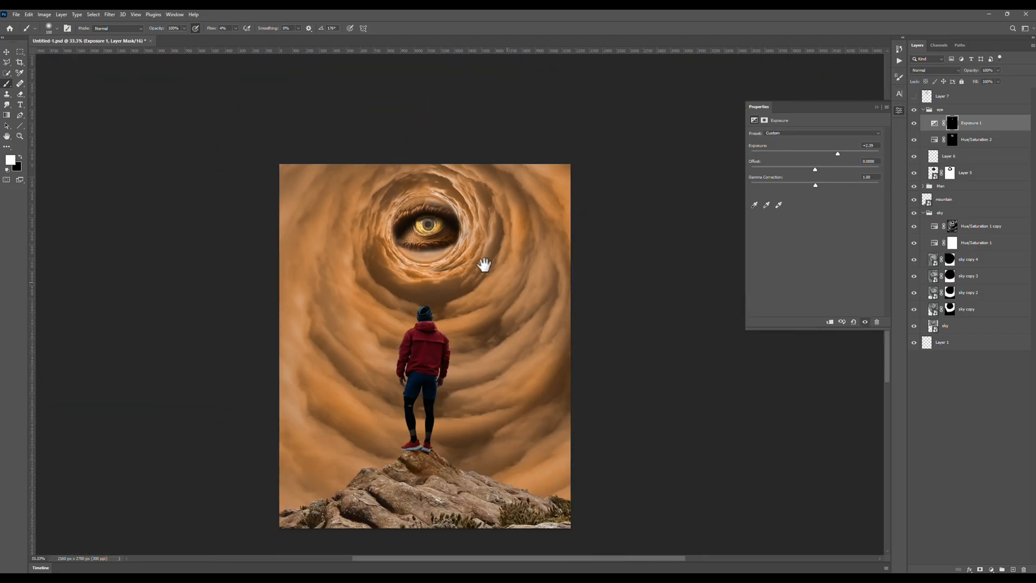
pyautogui.click(952, 124)
pyautogui.keyDown('shift'); pyautogui.click(952, 124); pyautogui.keyUp('shift')
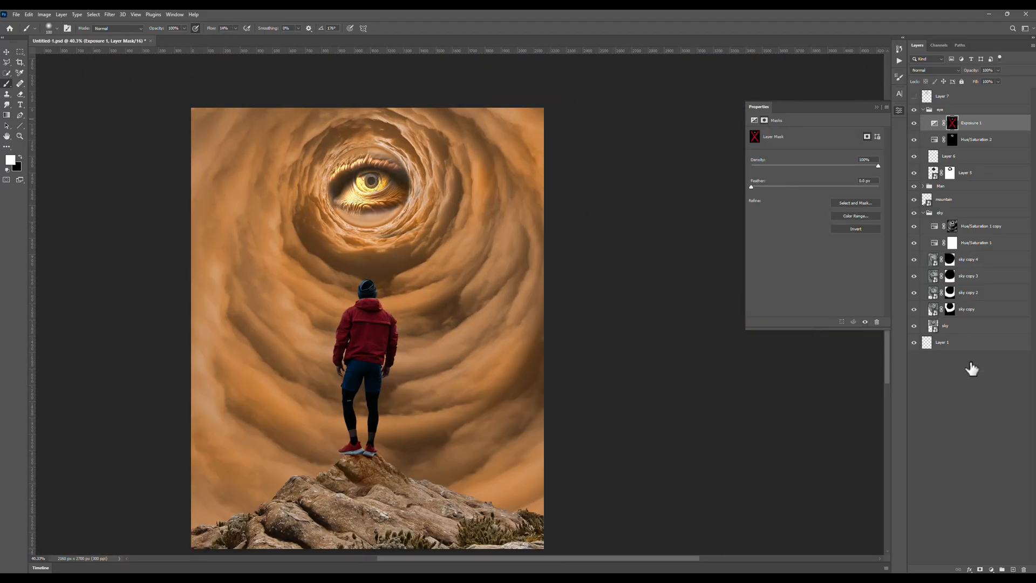
# Add an orange Solid Color fill layer above the eye's adjustments and set its blend mode to Linear Dodge (Add).
pyautogui.hotkey('ctrl', '-')
pyautogui.click(991, 569)
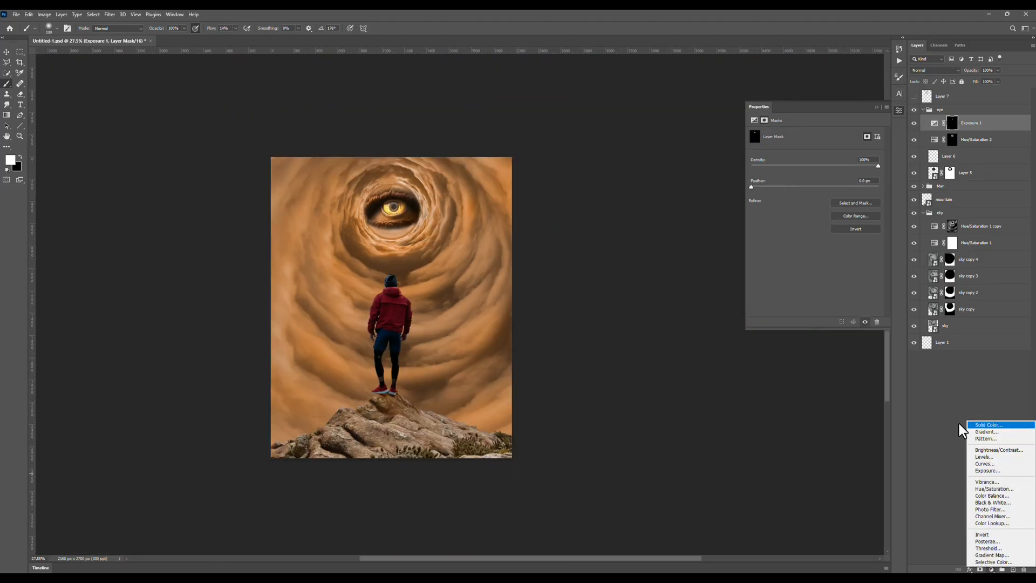
pyautogui.click(960, 425)
pyautogui.click(712, 270)
pyautogui.click(793, 264)
pyautogui.click(936, 70)
pyautogui.click(945, 156)
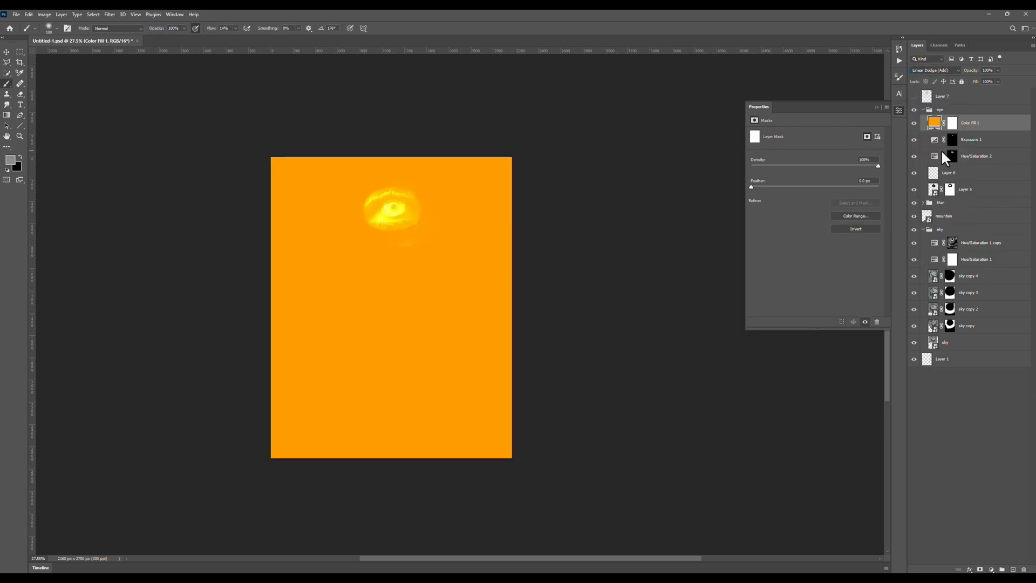
# Invert the orange fill's mask, paint a soft glow over the eye and its surroundings, and fine-tune the fill colour.
pyautogui.click(953, 125)
pyautogui.hotkey('ctrl', 'i')
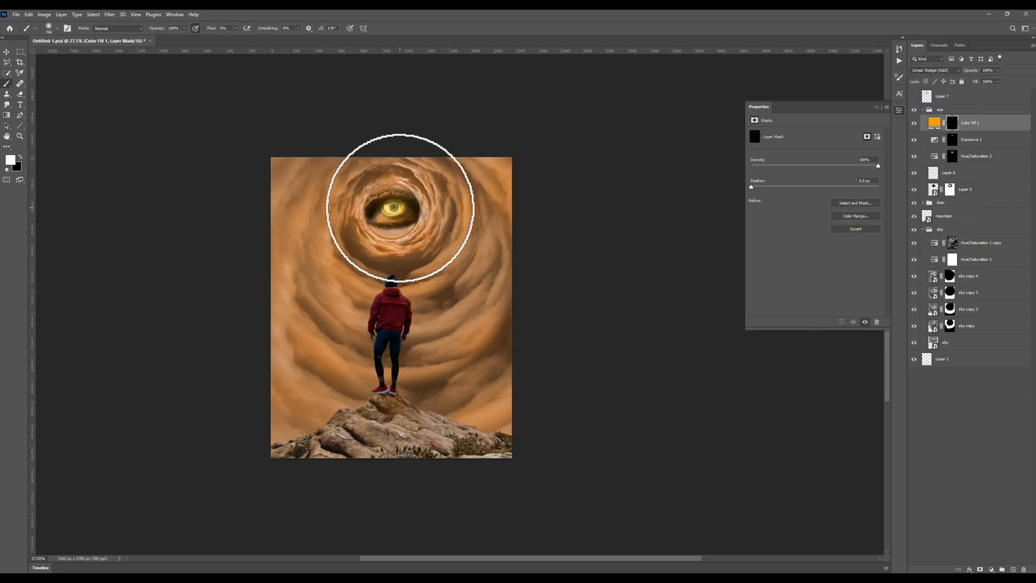
pyautogui.click(386, 214)
pyautogui.doubleClick(934, 122)
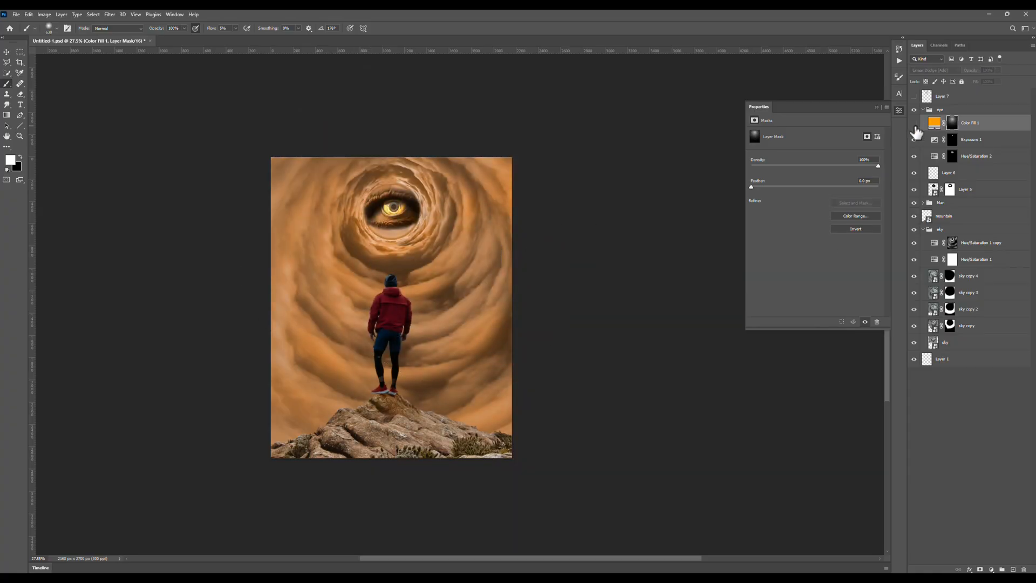
pyautogui.moveTo(727, 353); pyautogui.dragTo(724, 362)
pyautogui.click(786, 264)
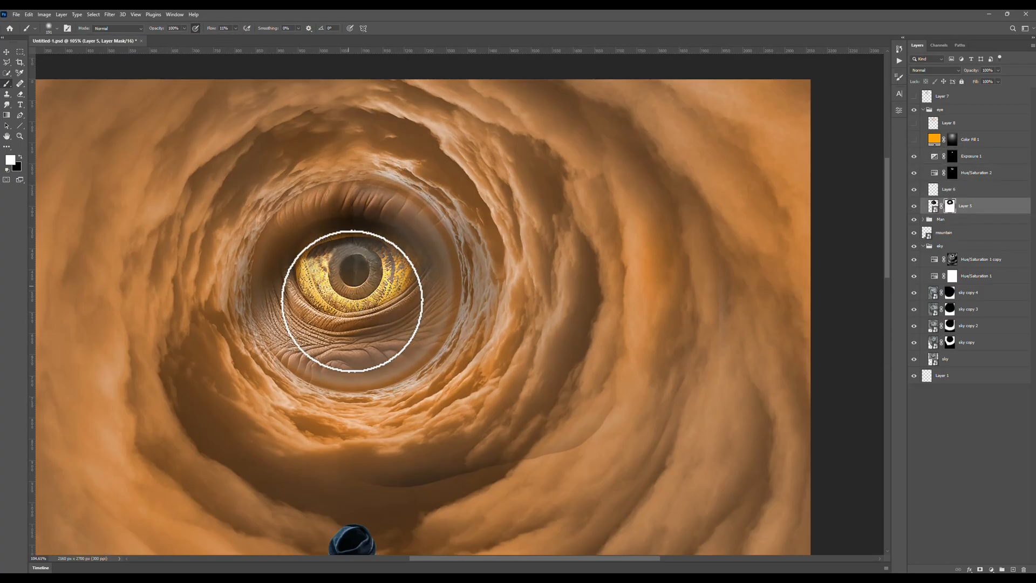
# Paint white on the eye layer's mask to restore the skin around the eye, and check the orange glow's visibility.
pyautogui.moveTo(351, 300)
pyautogui.mouseDown()
pyautogui.moveTo(404, 246)
pyautogui.moveTo(282, 307)
pyautogui.moveTo(322, 199)
pyautogui.moveTo(437, 328)
pyautogui.mouseUp()
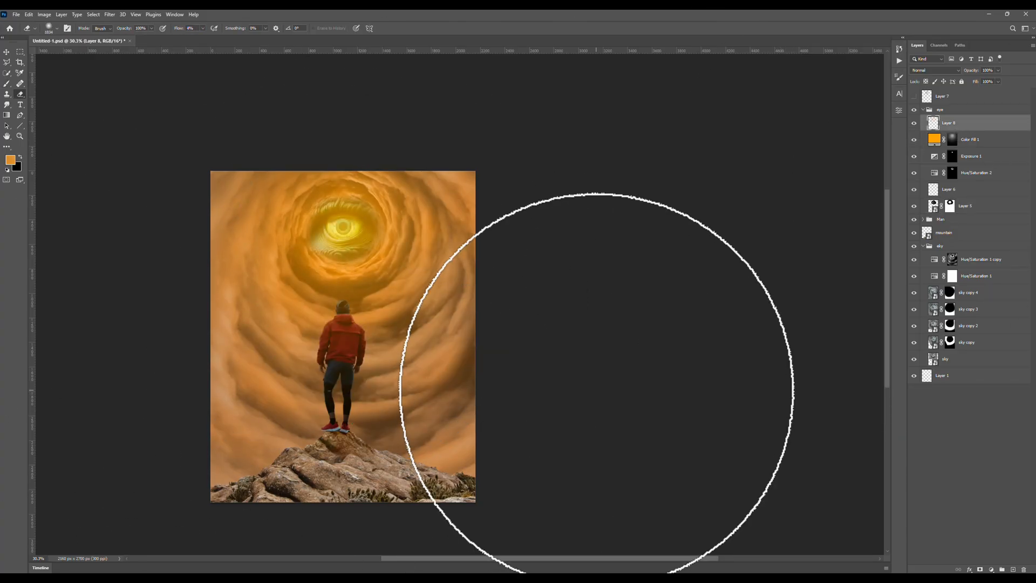
pyautogui.click(914, 141)
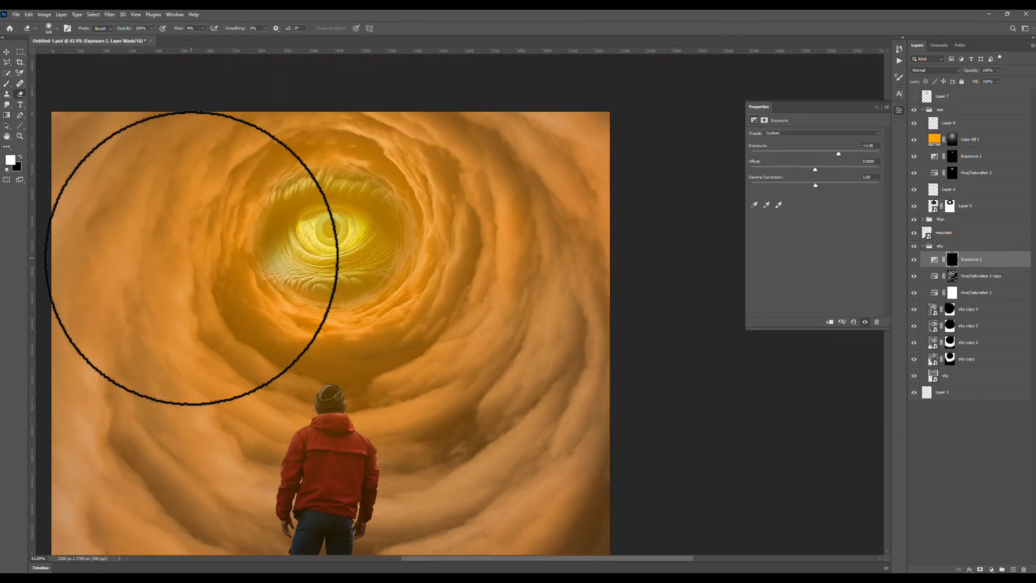
# Paint on the sky group's Exposure mask to brighten the clouds around the eye.
pyautogui.moveTo(197, 254)
pyautogui.mouseDown()
pyautogui.moveTo(245, 206)
pyautogui.moveTo(372, 312)
pyautogui.mouseUp()
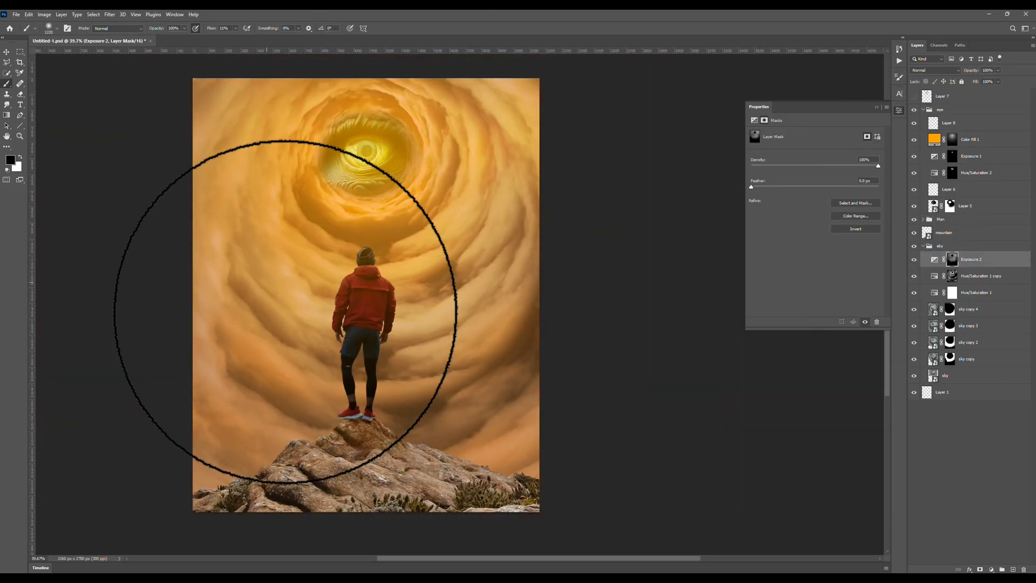
pyautogui.scroll(-3, 447, 251)
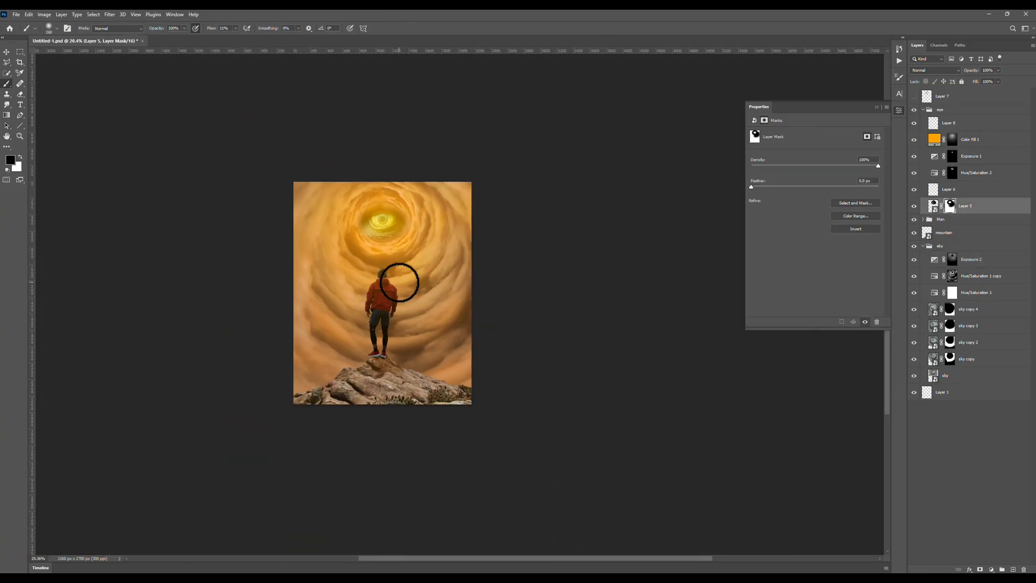
# Set the saturation of the sky's base colorizing Hue/Saturation adjustment to about 17.
pyautogui.scroll(3, 399, 282)
pyautogui.click(914, 292)
pyautogui.click(934, 291)
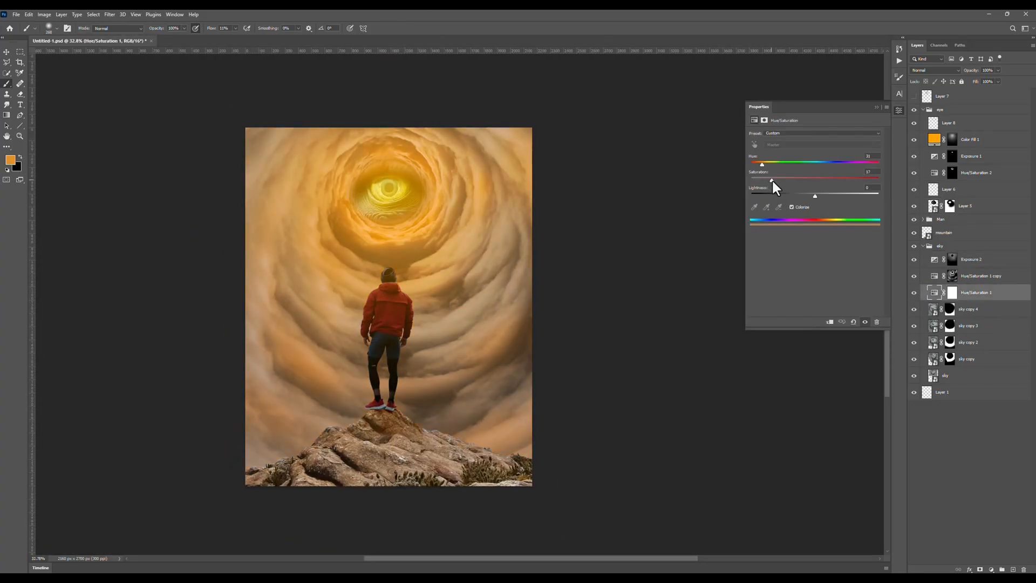
# Lower the exposure of the mountain's shadows adjustment to darken the rock.
pyautogui.moveTo(796, 156); pyautogui.dragTo(778, 163)
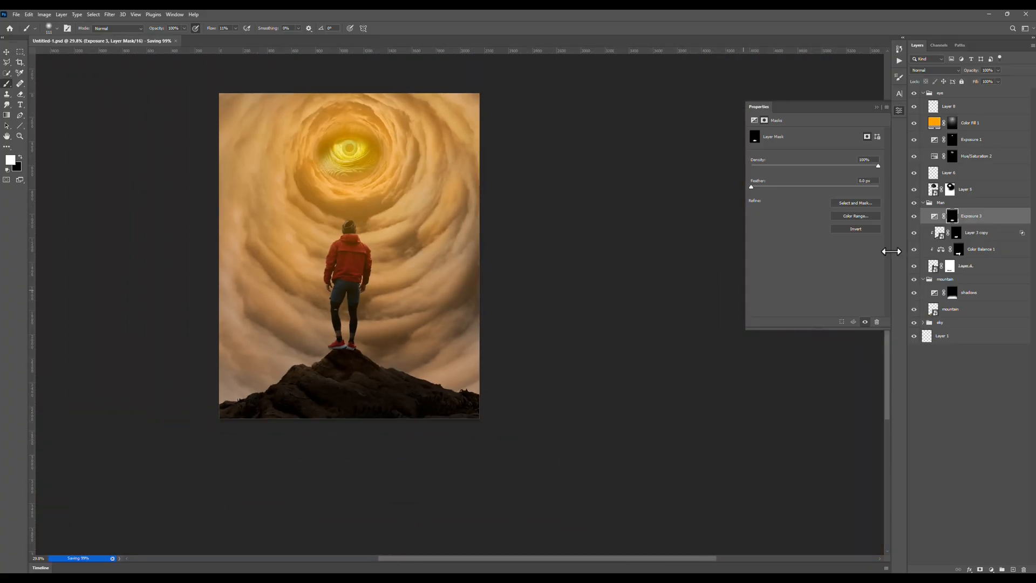
# Add a Hue/Saturation adjustment above the man with Colorize enabled, hue about 38 and saturation about 55.
pyautogui.click(991, 569)
pyautogui.click(996, 490)
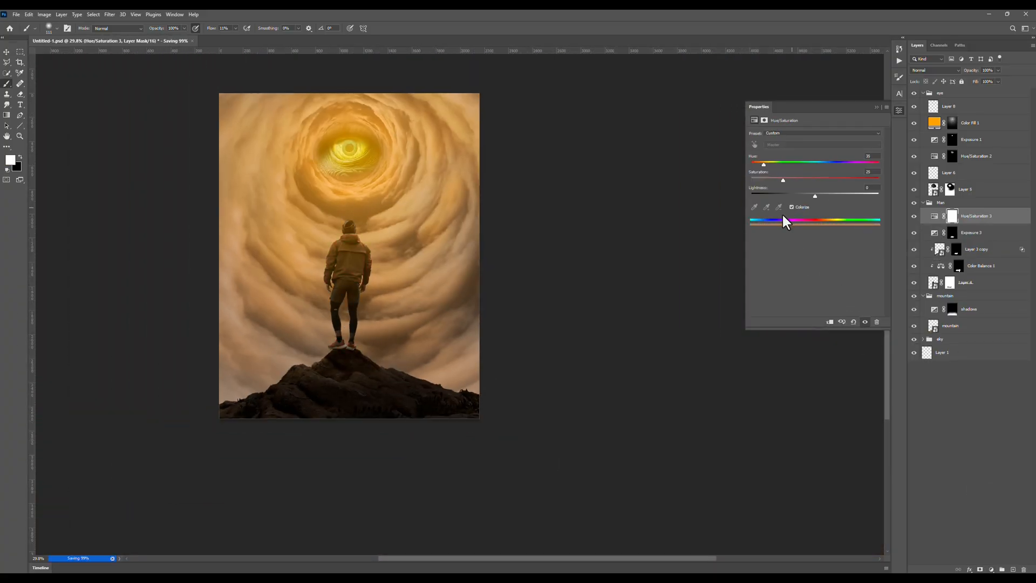
pyautogui.scroll(8, 375, 271)
pyautogui.moveTo(375, 271); pyautogui.dragTo(415, 207)
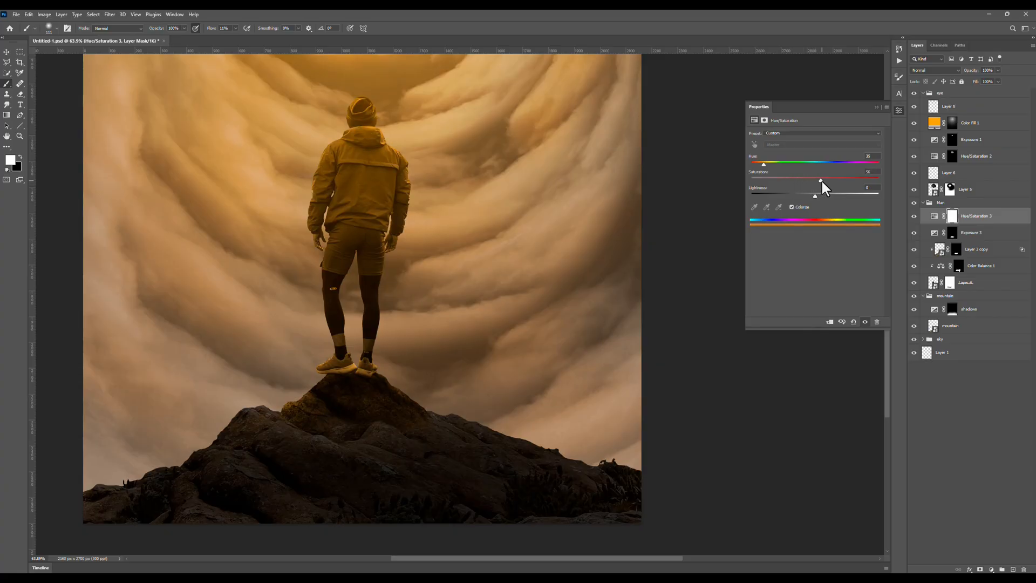
# Add a raised Exposure adjustment clipped to the man's colorizing adjustment, and invert that adjustment's mask to black.
pyautogui.click(991, 569)
pyautogui.click(996, 475)
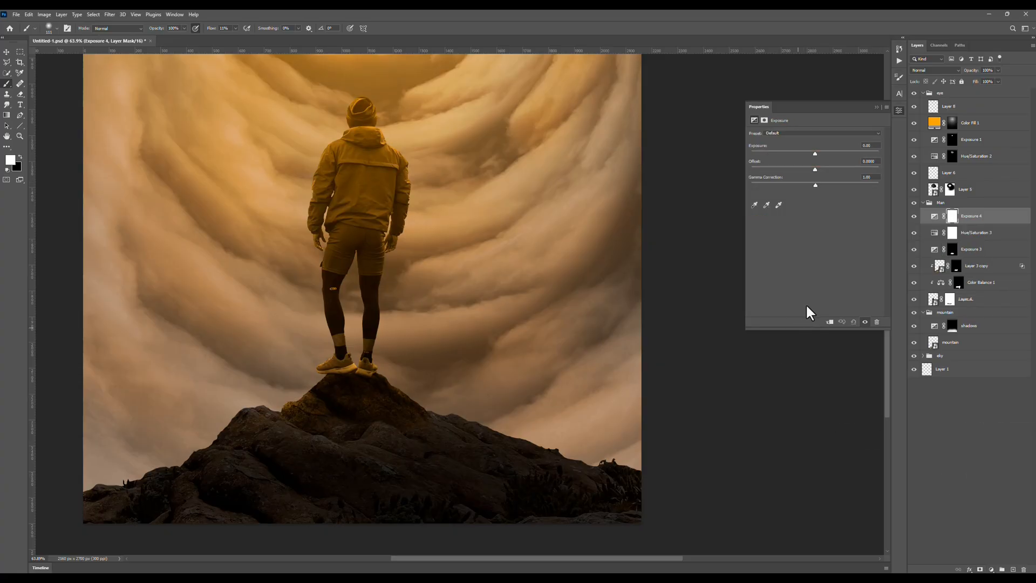
pyautogui.moveTo(816, 154); pyautogui.dragTo(863, 158)
pyautogui.click(955, 236)
pyautogui.hotkey('ctrl', 'i')
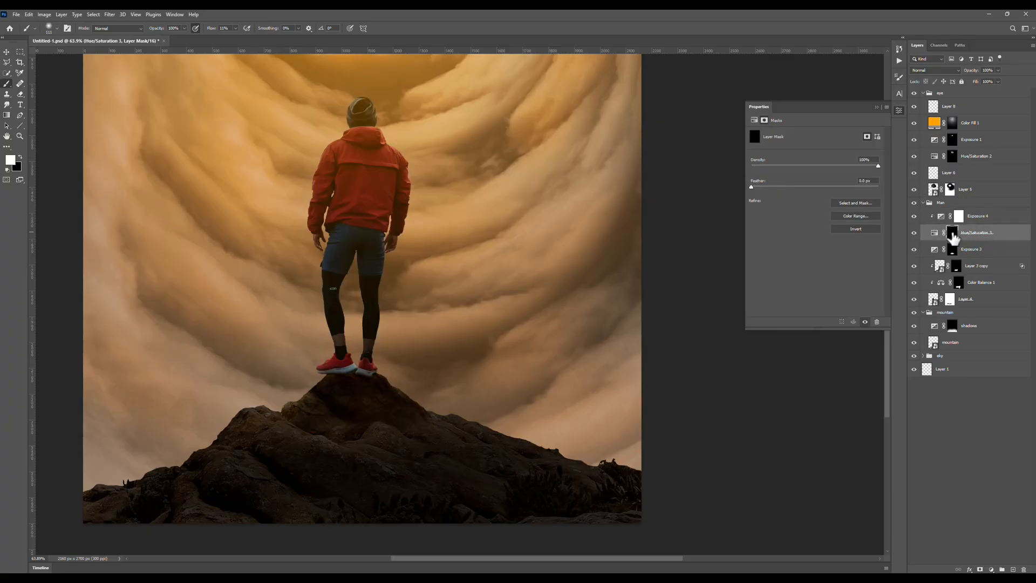
# Fine-tune the clipped Exposure adjustment while temporarily disabling the mask of the colorizing Hue/Saturation adjustment beneath it.
pyautogui.scroll(5, 394, 392)
pyautogui.keyDown('shift'); pyautogui.click(952, 233); pyautogui.keyUp('shift')
pyautogui.click(976, 216)
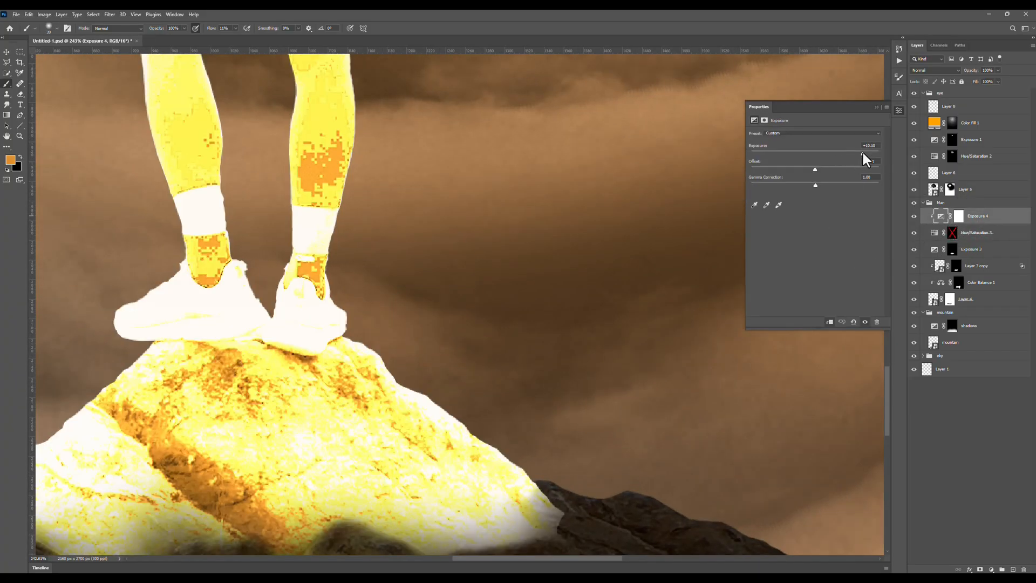
pyautogui.moveTo(862, 151); pyautogui.dragTo(859, 152)
pyautogui.click(952, 233)
# Paint a thin rim of light along both ridges of the peak below the man's feet on the Hue/Saturation mask.
pyautogui.scroll(3, 374, 335)
pyautogui.scroll(2, 375, 335)
pyautogui.moveTo(359, 324); pyautogui.dragTo(434, 405)
pyautogui.moveTo(462, 287); pyautogui.dragTo(302, 133)
pyautogui.moveTo(302, 267)
pyautogui.mouseDown()
pyautogui.moveTo(542, 439)
pyautogui.moveTo(558, 471)
pyautogui.mouseUp()
pyautogui.scroll(-6, 346, 70)
pyautogui.keyDown('shift'); pyautogui.click(953, 234); pyautogui.keyUp('shift')
pyautogui.keyDown('shift'); pyautogui.click(952, 234); pyautogui.keyUp('shift')
pyautogui.moveTo(216, 157); pyautogui.dragTo(458, 204)
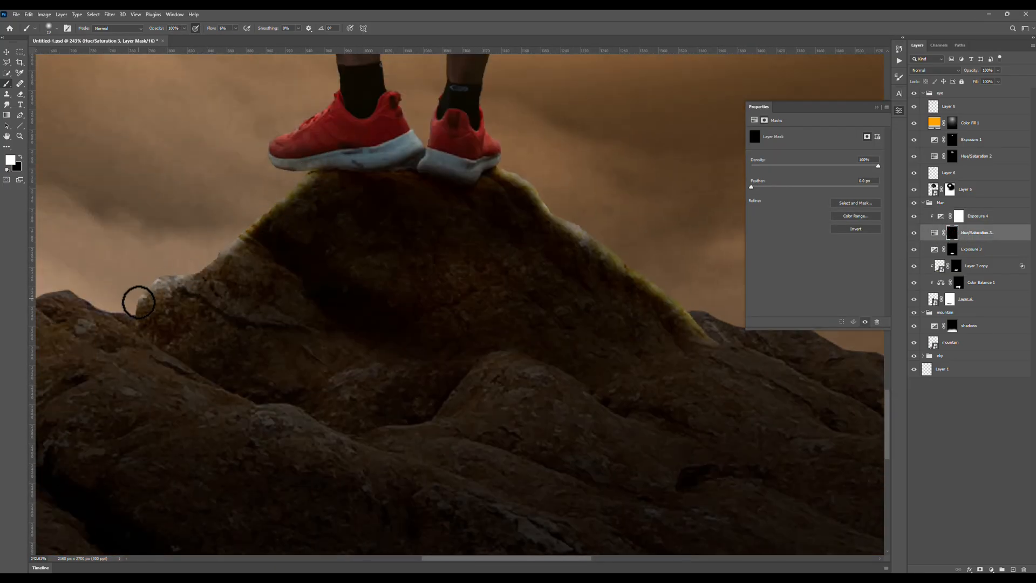
pyautogui.scroll(-6, 284, 213)
pyautogui.moveTo(139, 302)
pyautogui.mouseDown()
pyautogui.moveTo(280, 208)
pyautogui.moveTo(325, 340)
pyautogui.mouseUp()
# Widen the light along the peak's ridges with a larger brush on the same Hue/Saturation mask.
pyautogui.scroll(6, 326, 338)
pyautogui.press(']')
pyautogui.press(']')
pyautogui.press(']')
pyautogui.press(']')
pyautogui.press(']')
pyautogui.moveTo(394, 262); pyautogui.dragTo(286, 332)
pyautogui.moveTo(640, 264); pyautogui.dragTo(440, 288)
pyautogui.moveTo(441, 288); pyautogui.dragTo(477, 340)
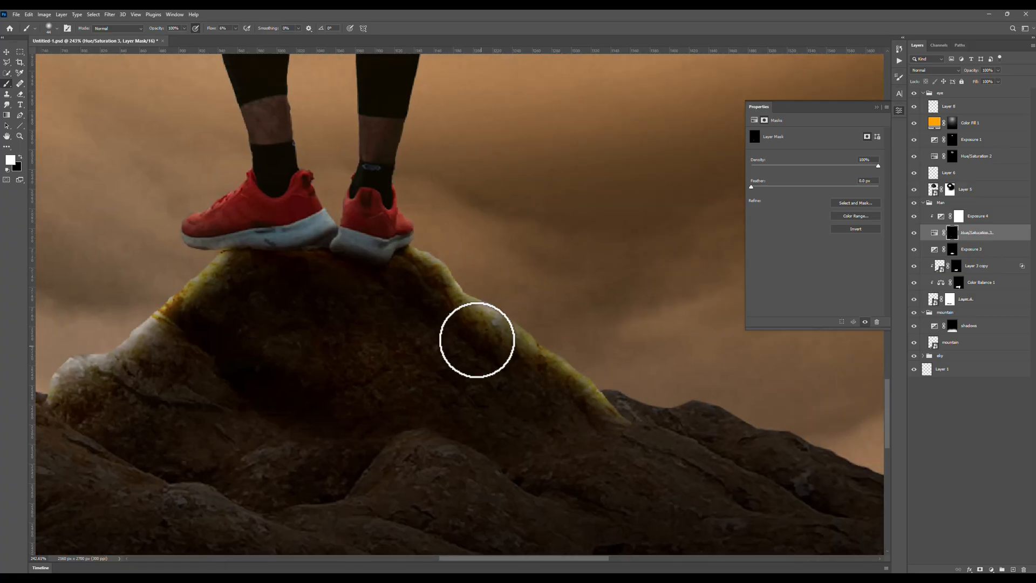
pyautogui.press('x')
pyautogui.scroll(-8, 277, 288)
# Move the colorizing Hue/Saturation and its clipped Exposure adjustment from the Man group to the top of the mountain group.
pyautogui.keyDown('shift'); pyautogui.click(996, 218); pyautogui.keyUp('shift')
pyautogui.click(923, 203)
pyautogui.moveTo(941, 203)
pyautogui.mouseDown()
pyautogui.moveTo(927, 226)
pyautogui.moveTo(936, 222)
pyautogui.mouseUp()
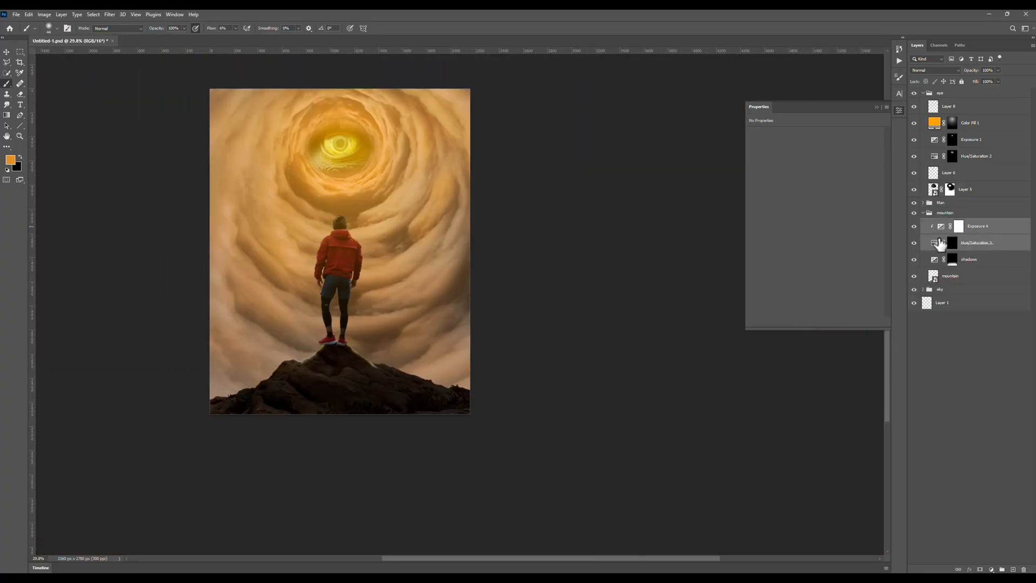
# Adjust the mountain's Exposure with the colorizing mask temporarily disabled, and paint rim light along the right-hand ridge.
pyautogui.click(951, 245)
pyautogui.keyDown('shift'); pyautogui.click(952, 242); pyautogui.keyUp('shift')
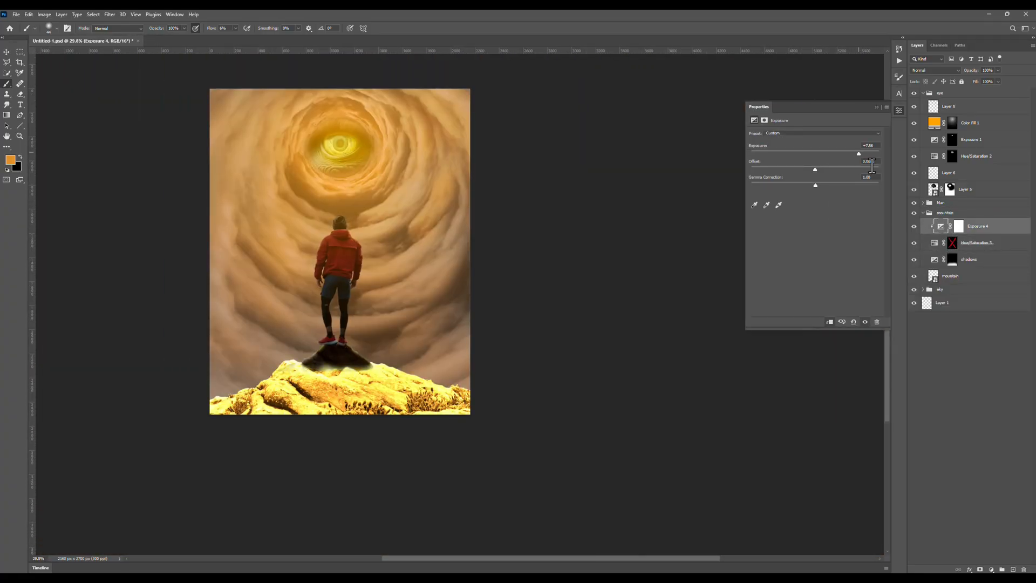
pyautogui.scroll(8, 363, 368)
pyautogui.hscroll(5, 539, 377)
pyautogui.scroll(-3, 539, 376)
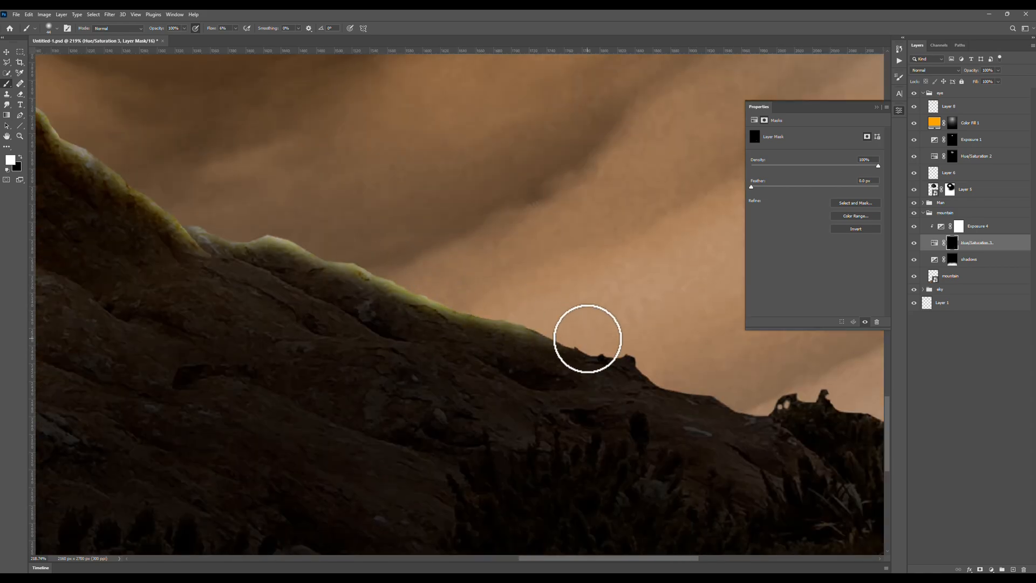
pyautogui.scroll(-7, 567, 269)
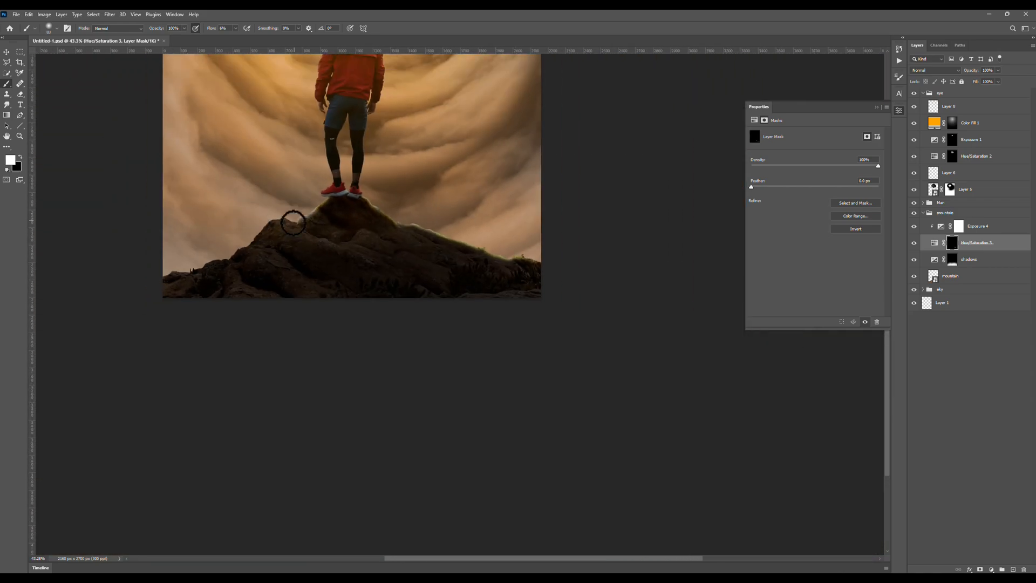
# Paint highlights on the rocks of the mountain's left-hand ridge down to the image edge on the Hue/Saturation mask.
pyautogui.scroll(6, 291, 224)
pyautogui.moveTo(269, 243); pyautogui.dragTo(294, 284)
pyautogui.scroll(-8, 267, 256)
pyautogui.scroll(8, 232, 251)
pyautogui.moveTo(162, 302); pyautogui.dragTo(275, 345)
pyautogui.press('x')
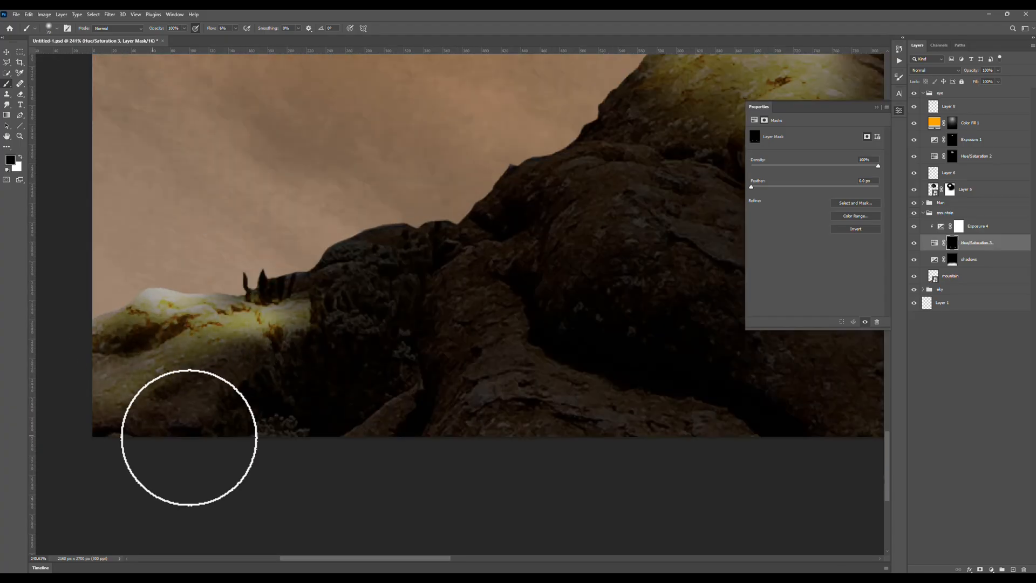
# Spread broader golden light over the slopes on both sides of the peak, and try a lower mask density.
pyautogui.scroll(-4, 304, 318)
pyautogui.scroll(6, 674, 394)
pyautogui.moveTo(216, 313); pyautogui.dragTo(469, 364)
pyautogui.scroll(-8, 469, 364)
pyautogui.scroll(7, 512, 392)
pyautogui.press('x')
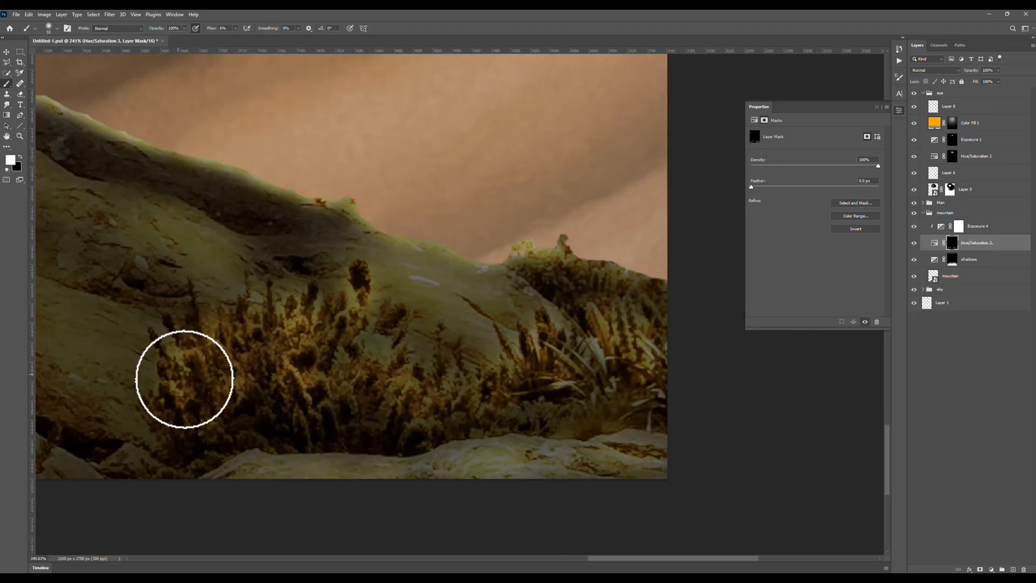
pyautogui.scroll(-8, 184, 379)
pyautogui.moveTo(878, 165); pyautogui.dragTo(824, 167)
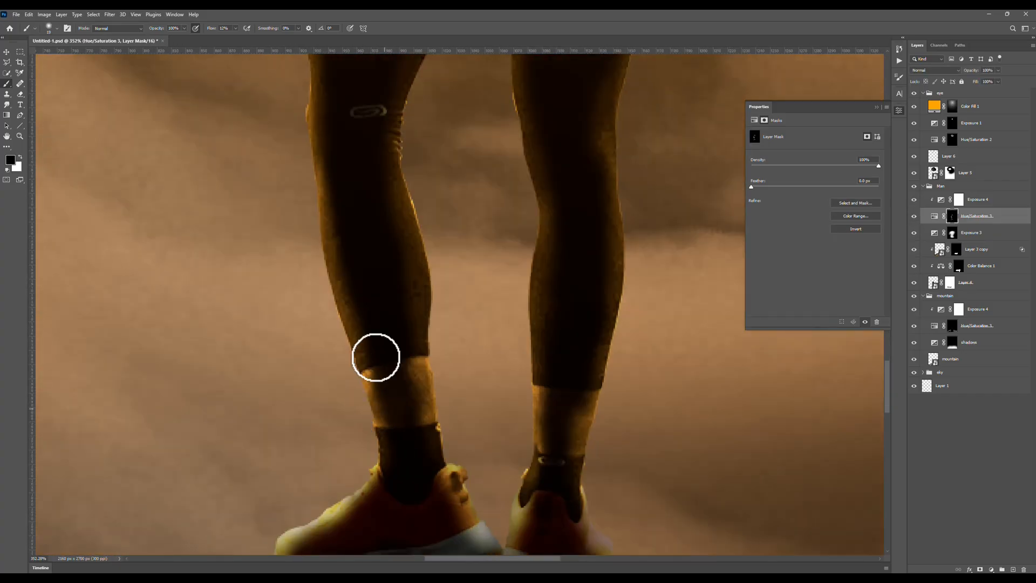
# Refine the rim light on the man's legs, shoes and shorts on his Hue/Saturation mask, and save the document.
pyautogui.press('x')
pyautogui.scroll(-15, 347, 365)
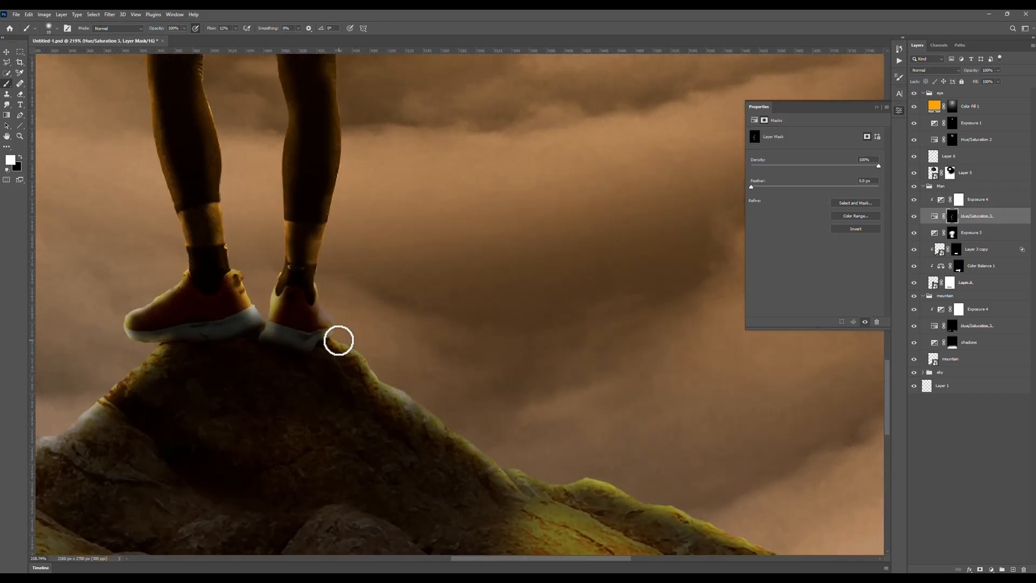
pyautogui.scroll(10, 349, 366)
pyautogui.scroll(10, 343, 342)
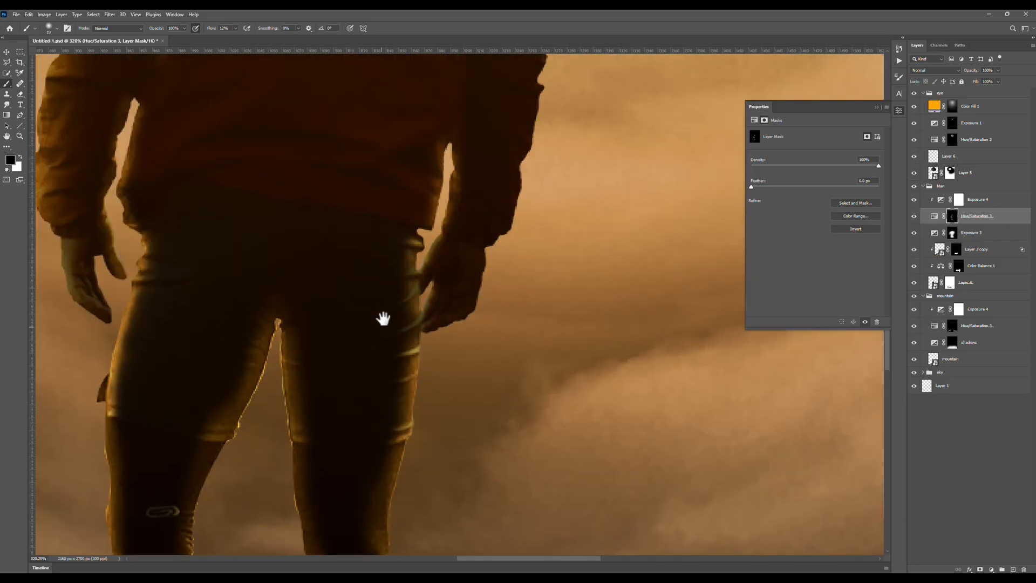
pyautogui.scroll(-10, 335, 277)
pyautogui.hotkey('ctrl', 's')
pyautogui.scroll(-15, 296, 397)
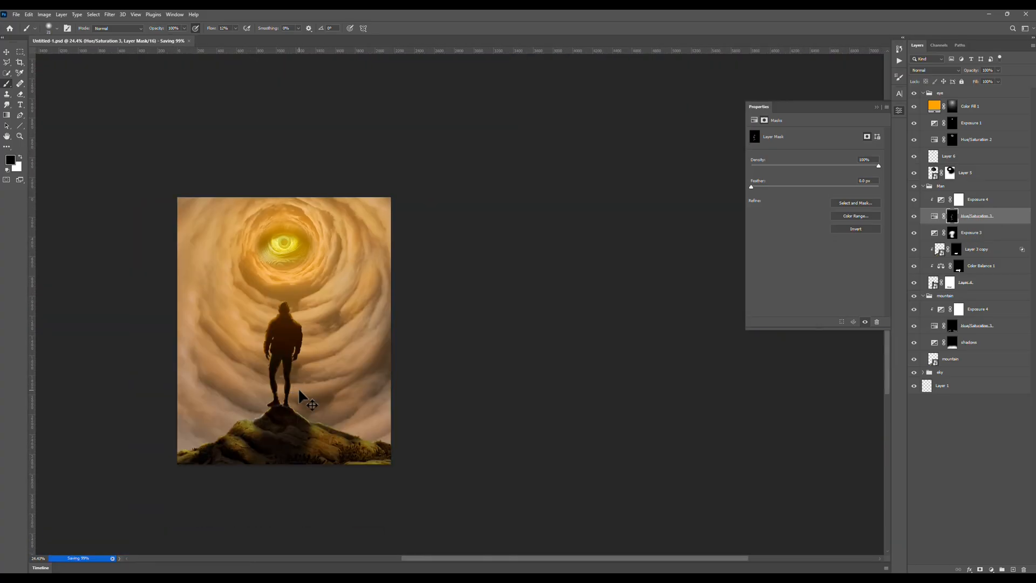
pyautogui.scroll(12, 317, 240)
pyautogui.scroll(-5, 302, 324)
pyautogui.scroll(-8, 408, 359)
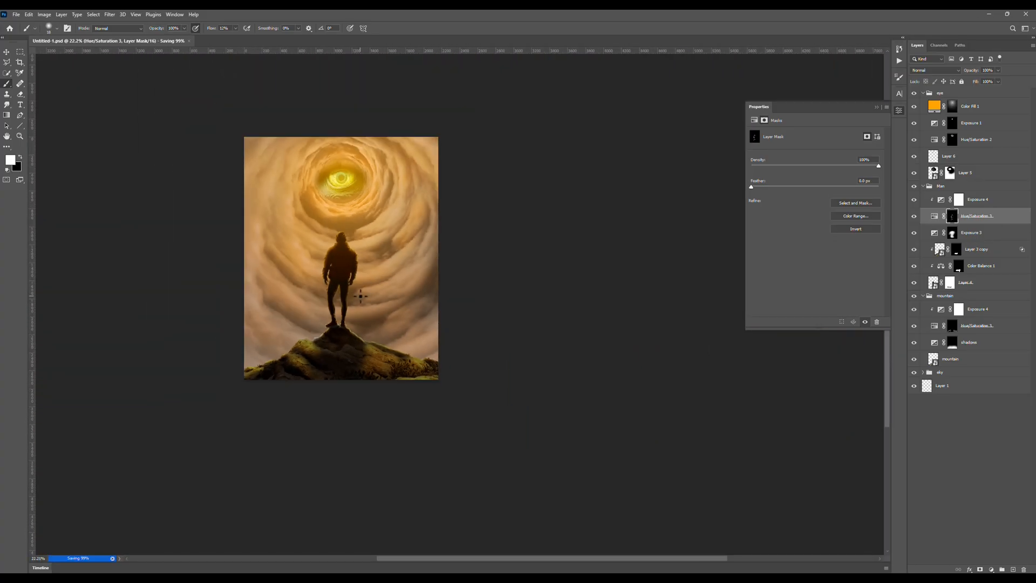
pyautogui.scroll(8, 277, 380)
# Collapse the Man group and rework the light on the mountain's slopes using its Exposure adjustment and Hue/Saturation mask.
pyautogui.click(922, 186)
pyautogui.click(977, 209)
pyautogui.click(952, 226)
pyautogui.scroll(-7, 365, 363)
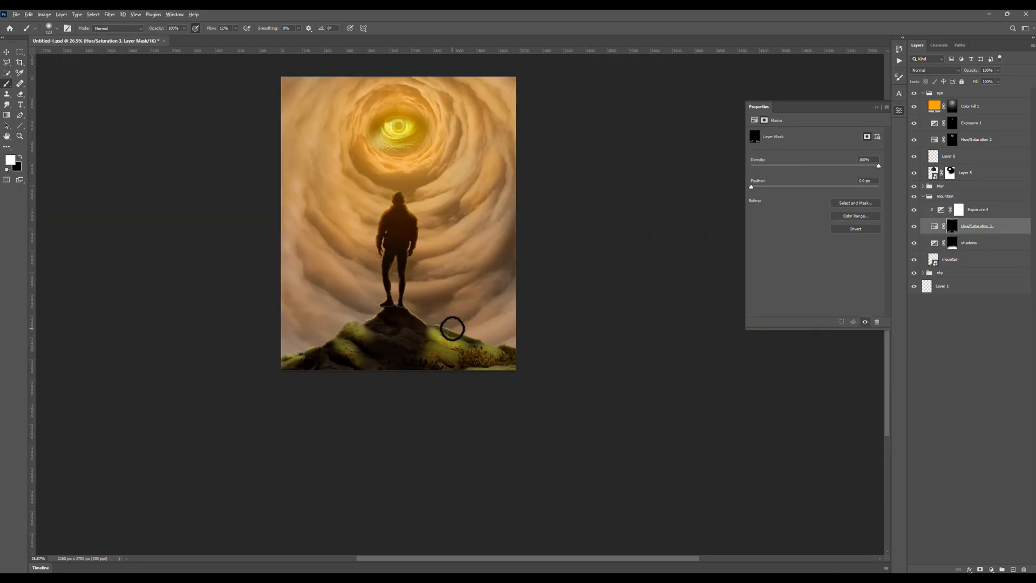
pyautogui.scroll(8, 450, 329)
pyautogui.keyDown('shift'); pyautogui.click(952, 226); pyautogui.keyUp('shift')
pyautogui.click(941, 209)
pyautogui.click(952, 226)
# Soften the mountain's light with a large low-flow brush on its Hue/Saturation mask, and open that adjustment's colorize settings.
pyautogui.scroll(8, 588, 405)
pyautogui.scroll(-14, 525, 359)
pyautogui.scroll(9, 344, 313)
pyautogui.press('x')
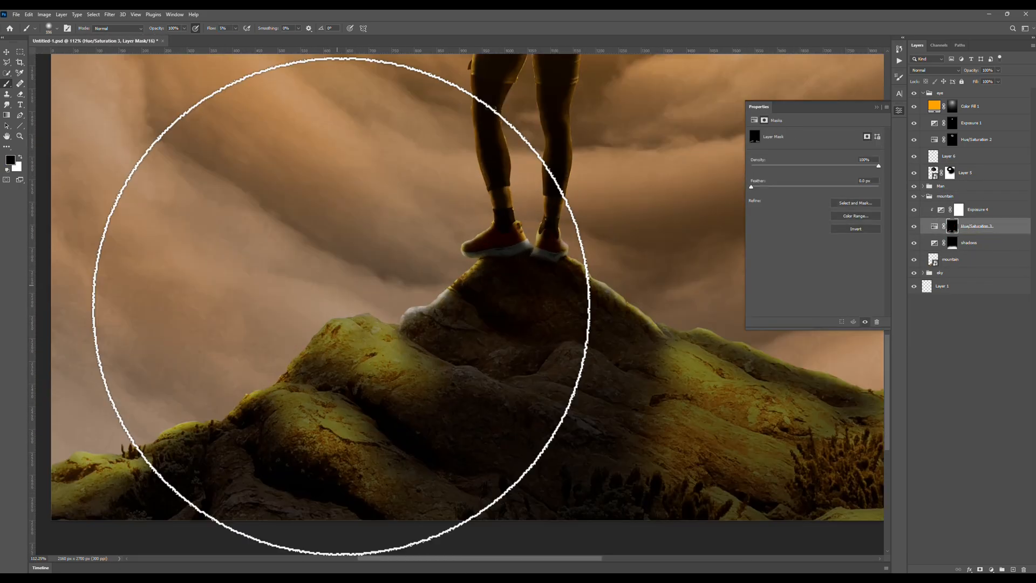
pyautogui.press('x')
pyautogui.scroll(-4, 280, 296)
pyautogui.click(952, 226)
pyautogui.scroll(10, 158, 334)
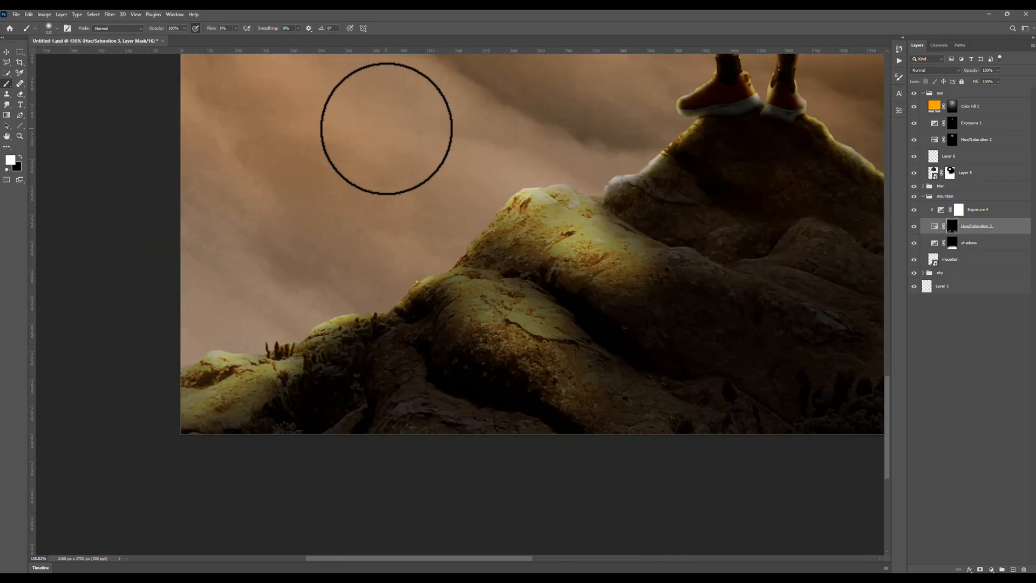
pyautogui.scroll(-12, 441, 345)
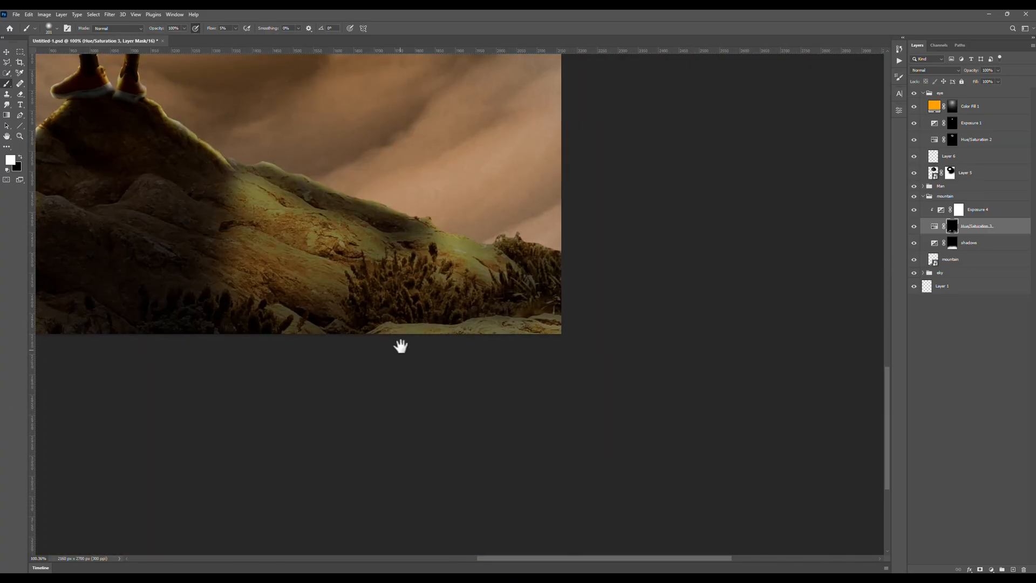
pyautogui.click(934, 226)
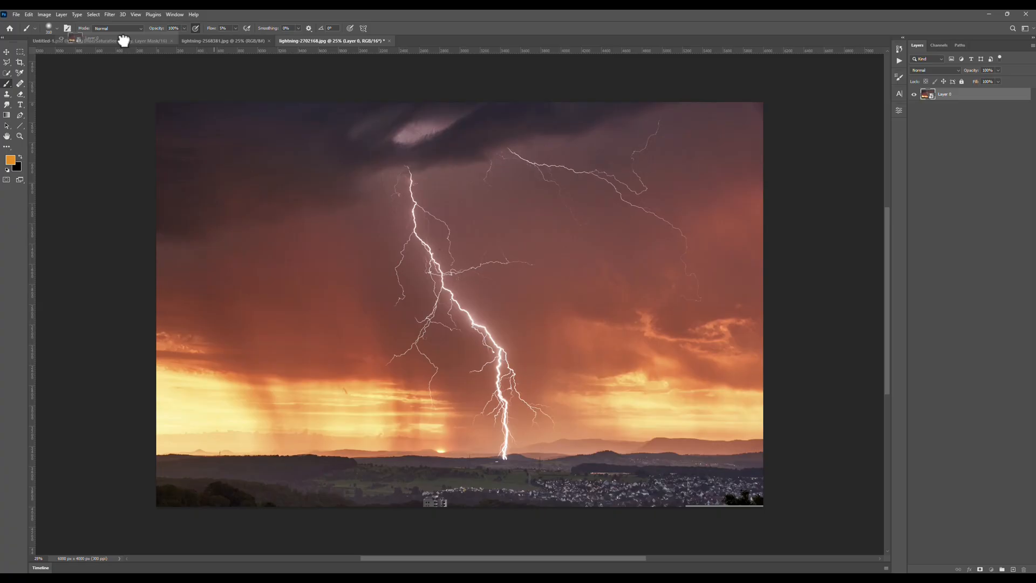
# Bring the lightning photo into the top of the sky group and hide its darker tones by raising Blend If's Current Layer shadow slider.
pyautogui.moveTo(124, 40); pyautogui.dragTo(414, 261)
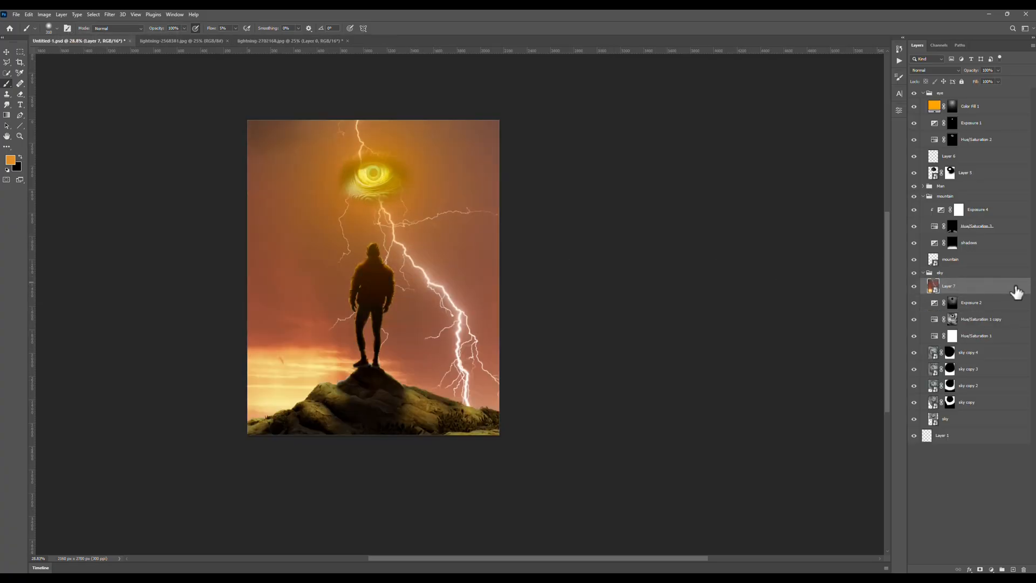
pyautogui.doubleClick(1014, 300)
pyautogui.moveTo(773, 261); pyautogui.dragTo(838, 262)
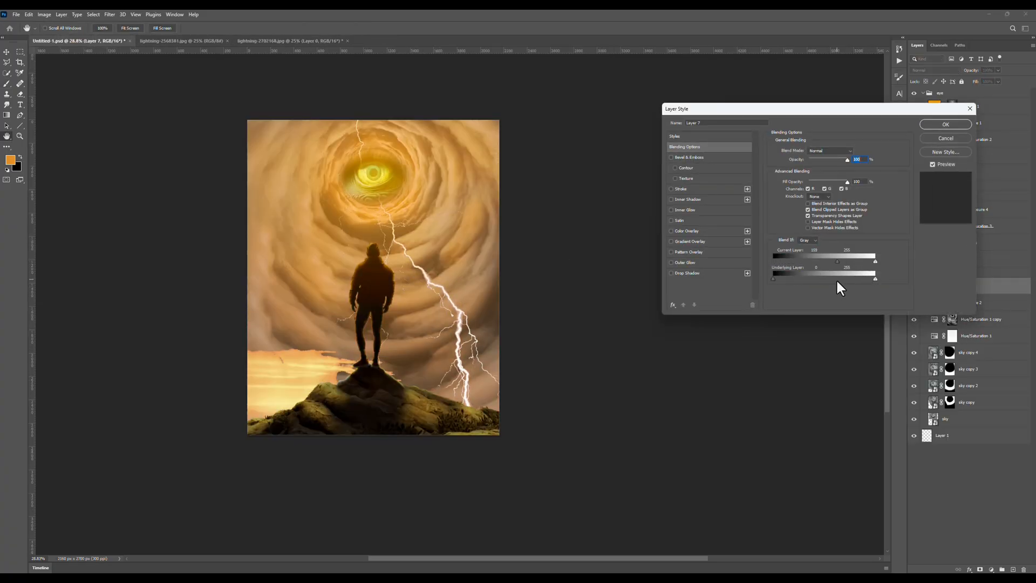
pyautogui.click(944, 124)
# Add a layer mask to the lightning layer and paint out its bright horizon clouds and stray bolt parts in black.
pyautogui.click(979, 569)
pyautogui.press('b')
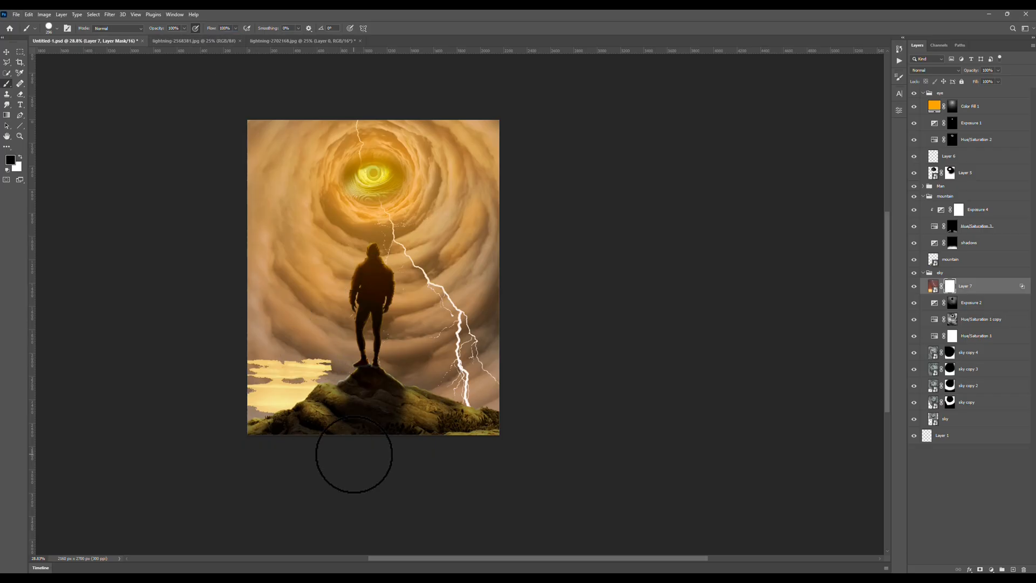
pyautogui.moveTo(219, 397); pyautogui.dragTo(315, 372)
pyautogui.scroll(6, 354, 265)
pyautogui.moveTo(370, 307); pyautogui.dragTo(270, 307)
pyautogui.scroll(-6, 410, 380)
# Transform the lightning layer so the bolt runs from the clouds left of the eye down toward the man's shoulder.
pyautogui.click(934, 286)
pyautogui.hotkey('ctrl', 't')
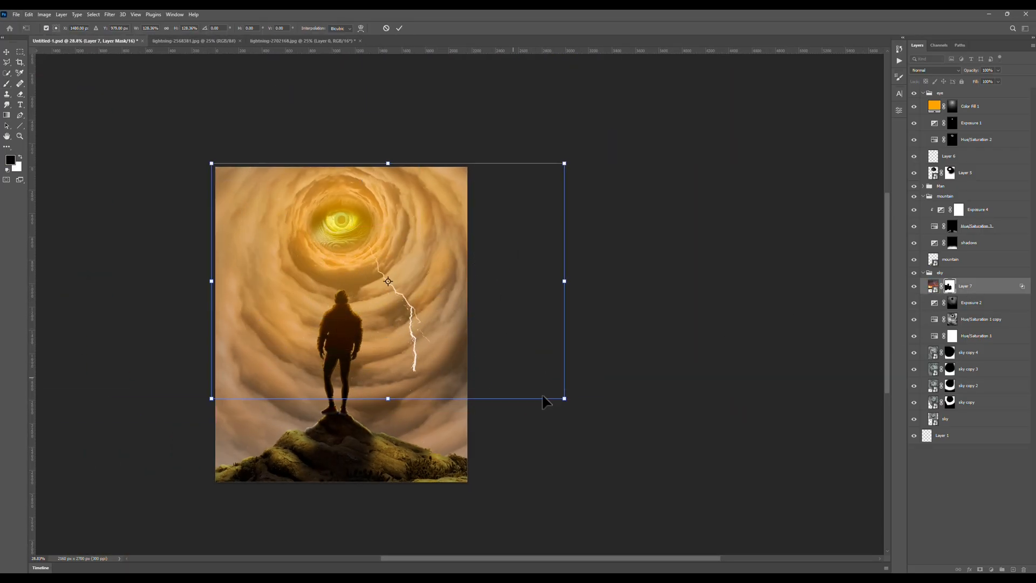
pyautogui.scroll(4, 268, 246)
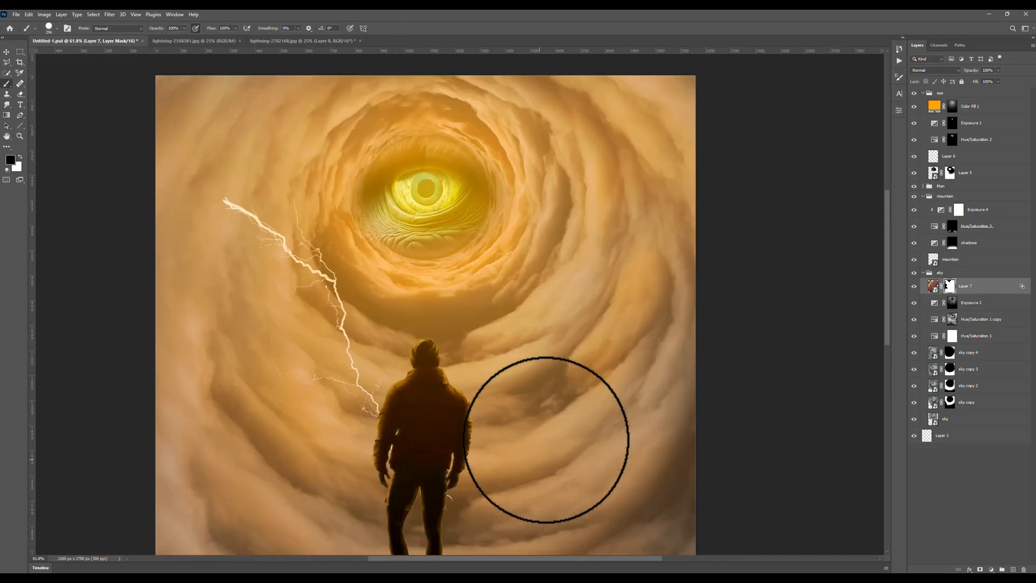
pyautogui.scroll(-3, 345, 372)
# Paint a bright glow at the bolt's origin on the sky's Exposure mask and touch up the lightning layer's mask.
pyautogui.keyDown('shift'); pyautogui.click(952, 304); pyautogui.keyUp('shift')
pyautogui.click(953, 303)
pyautogui.scroll(6, 271, 270)
pyautogui.press('x')
pyautogui.rightClick(291, 232)
pyautogui.moveTo(270, 256)
pyautogui.mouseDown()
pyautogui.moveTo(271, 307)
pyautogui.moveTo(279, 285)
pyautogui.mouseUp()
pyautogui.click(949, 286)
pyautogui.press('x')
pyautogui.scroll(-12, 368, 295)
pyautogui.click(952, 302)
pyautogui.press('x')
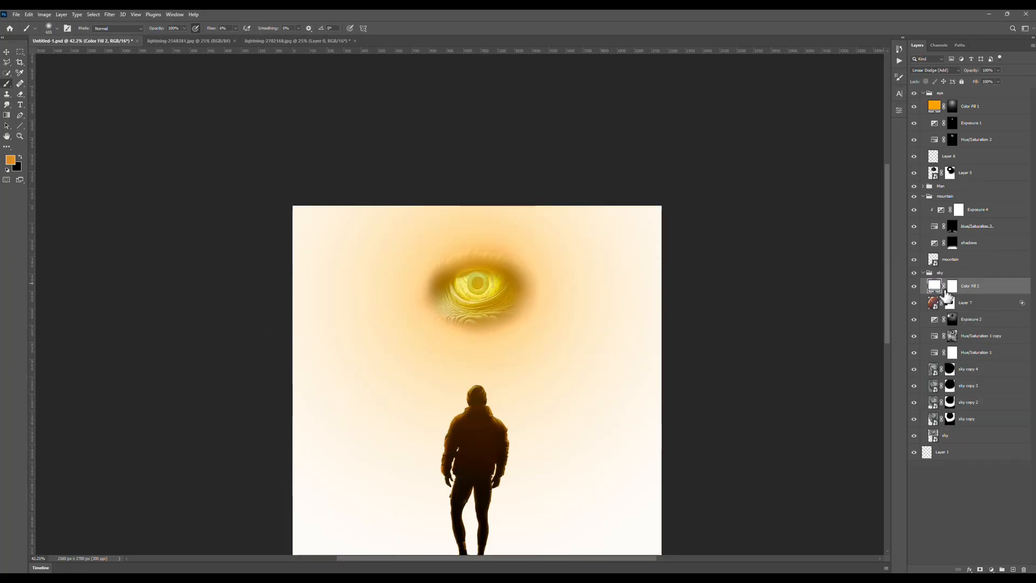
# Add a white Color Fill in Linear Dodge (Add) mode above the lightning, invert its mask and paint a glow along the bolt.
pyautogui.click(951, 287)
pyautogui.hotkey('ctrl', 'i')
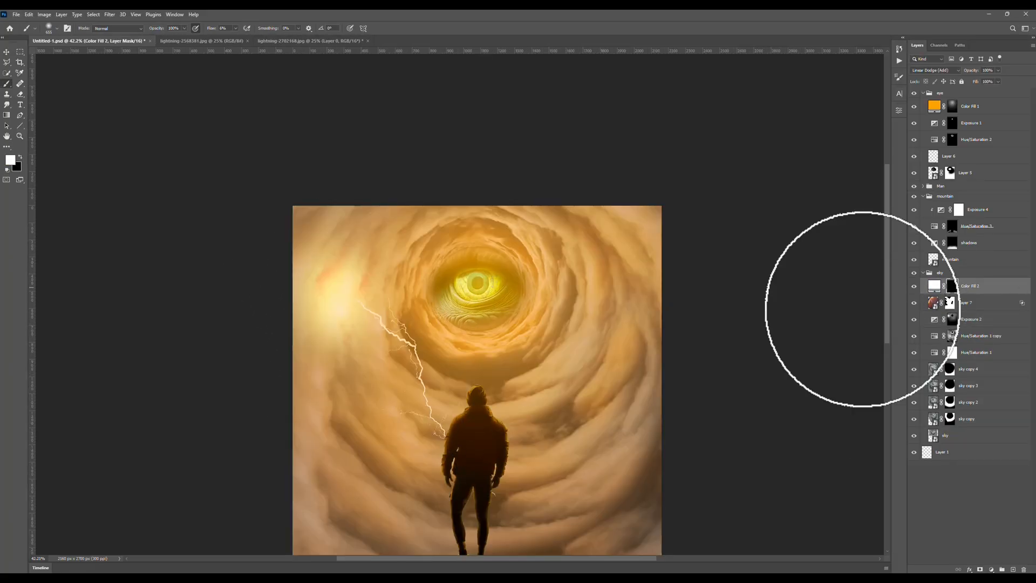
pyautogui.scroll(5, 397, 319)
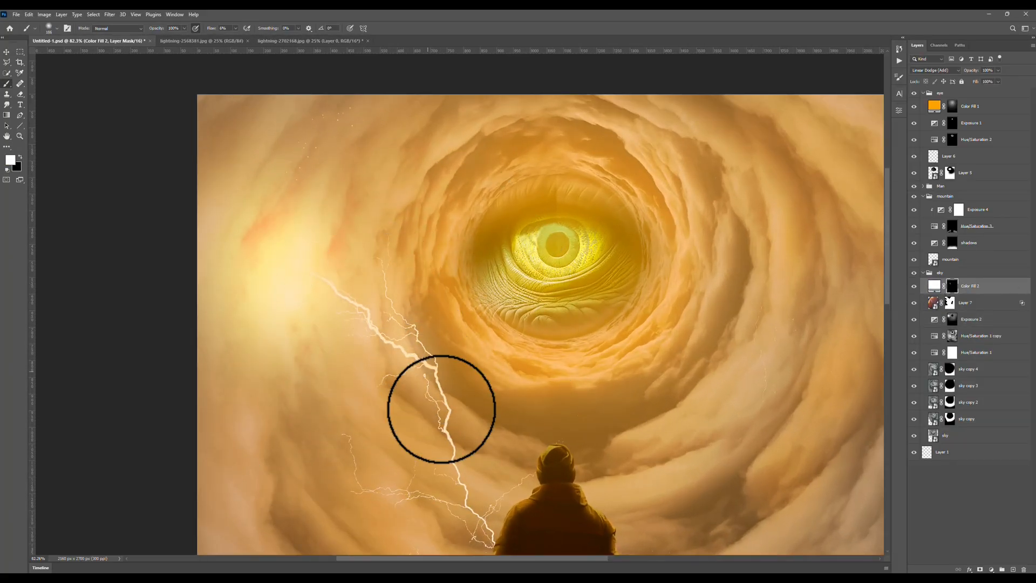
pyautogui.moveTo(464, 475); pyautogui.dragTo(405, 386)
pyautogui.scroll(-3, 432, 339)
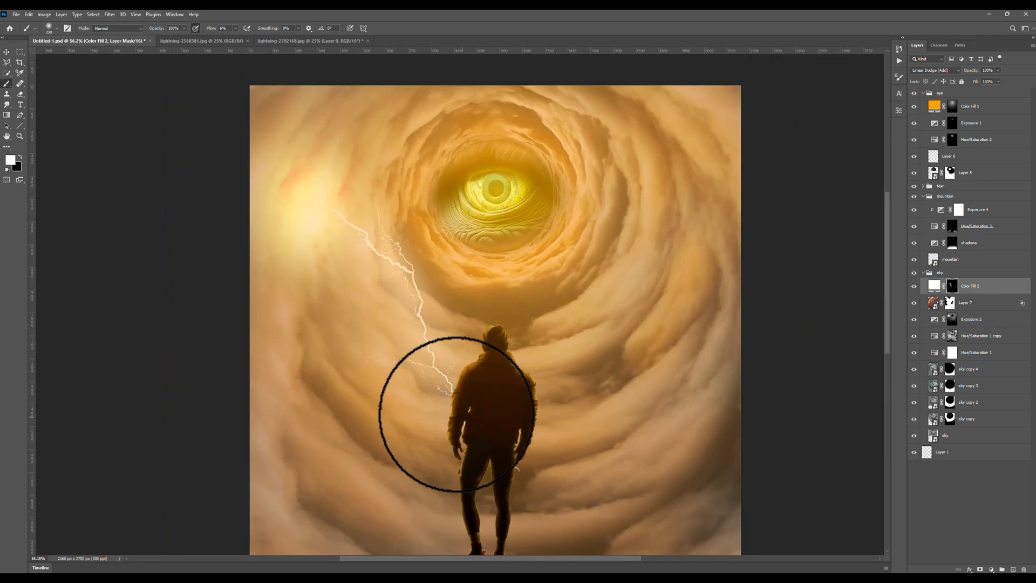
pyautogui.scroll(-4, 410, 340)
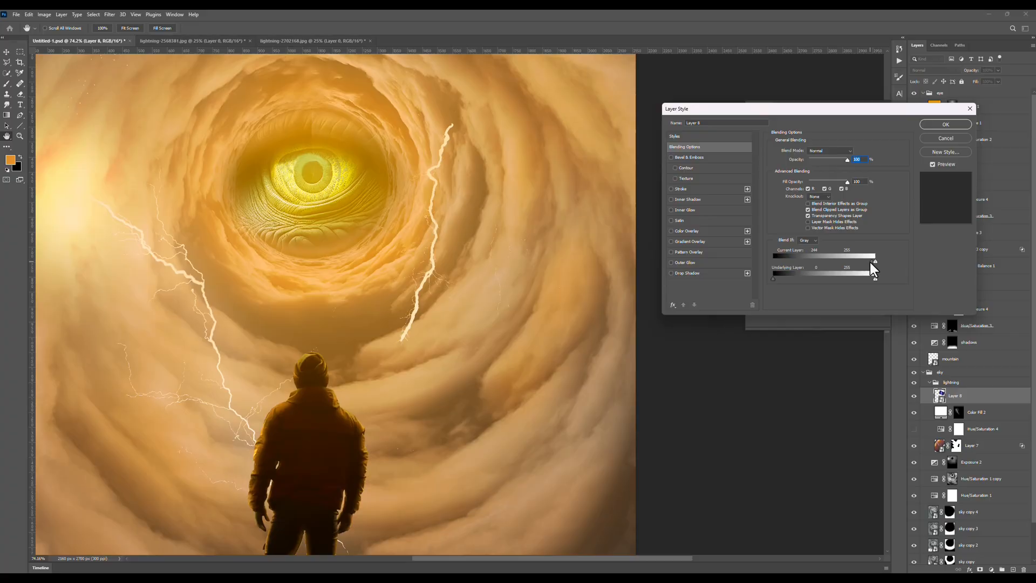
pyautogui.moveTo(872, 270); pyautogui.dragTo(867, 277)
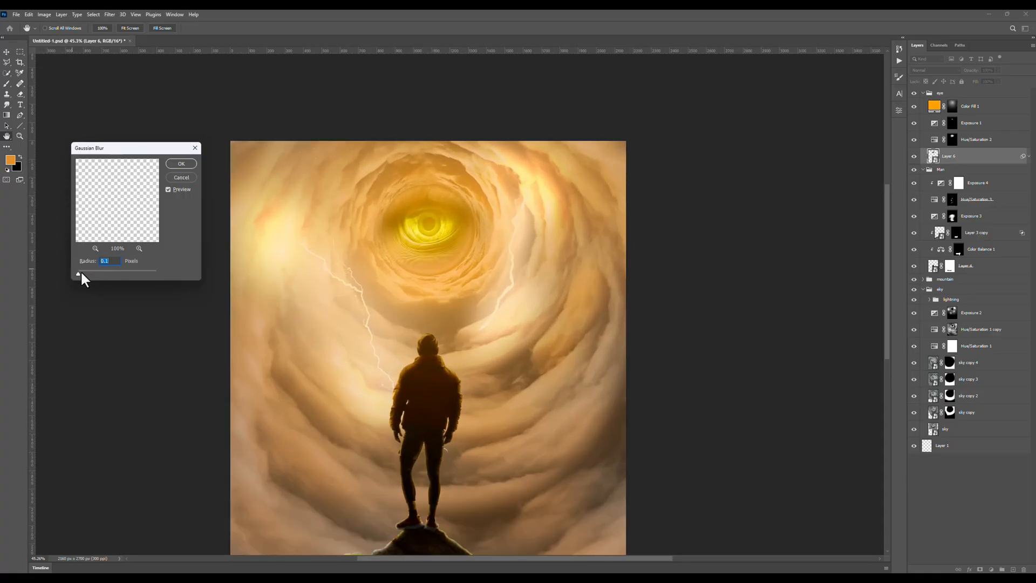
# Apply a Gaussian Blur smart filter to the eye layer, raising its radius.
pyautogui.moveTo(80, 269); pyautogui.dragTo(150, 268)
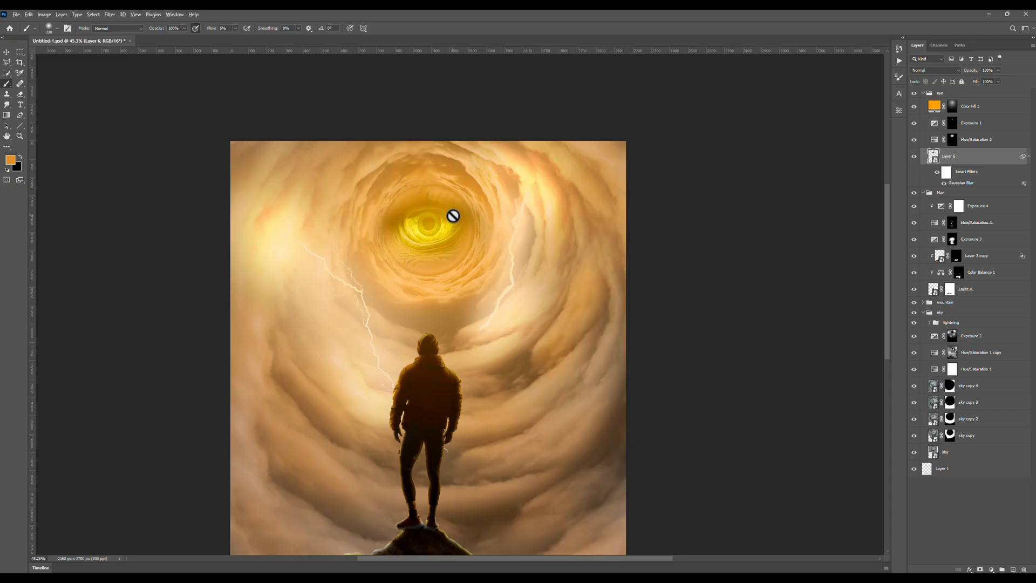
pyautogui.scroll(-3, 453, 216)
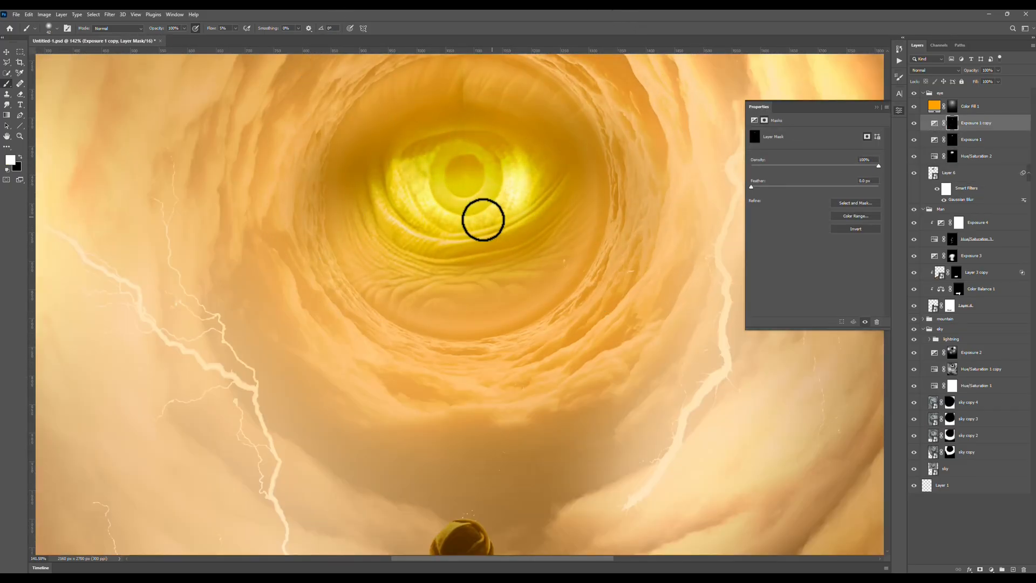
# Refine the eye's highlights in white and black on the duplicated Exposure adjustment's mask, and save the document.
pyautogui.scroll(-5, 469, 197)
pyautogui.scroll(5, 456, 190)
pyautogui.scroll(-6, 541, 215)
pyautogui.press('x')
pyautogui.scroll(3, 547, 210)
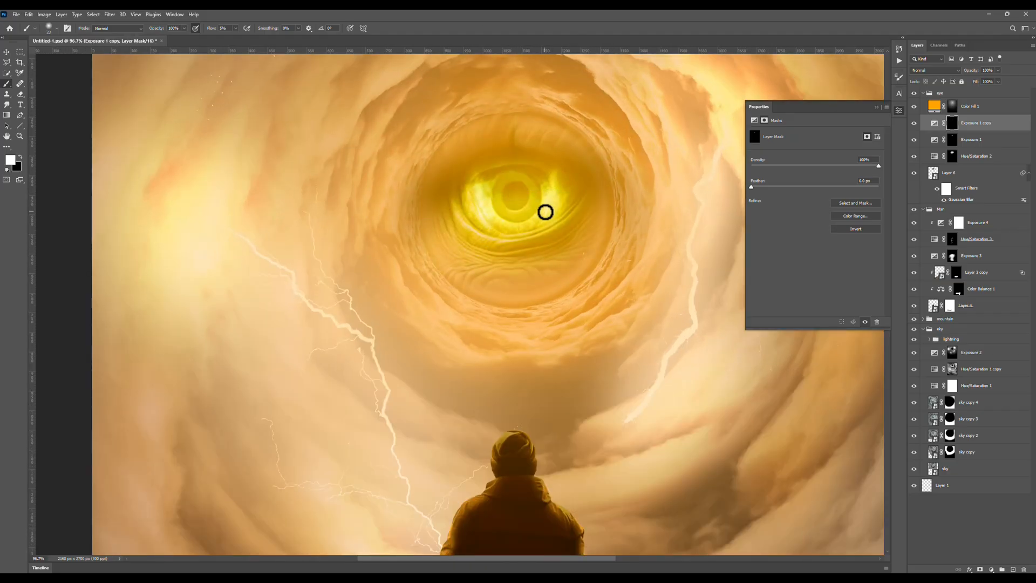
pyautogui.scroll(-11, 545, 212)
pyautogui.hotkey('ctrl', 's')
pyautogui.scroll(-3, 486, 197)
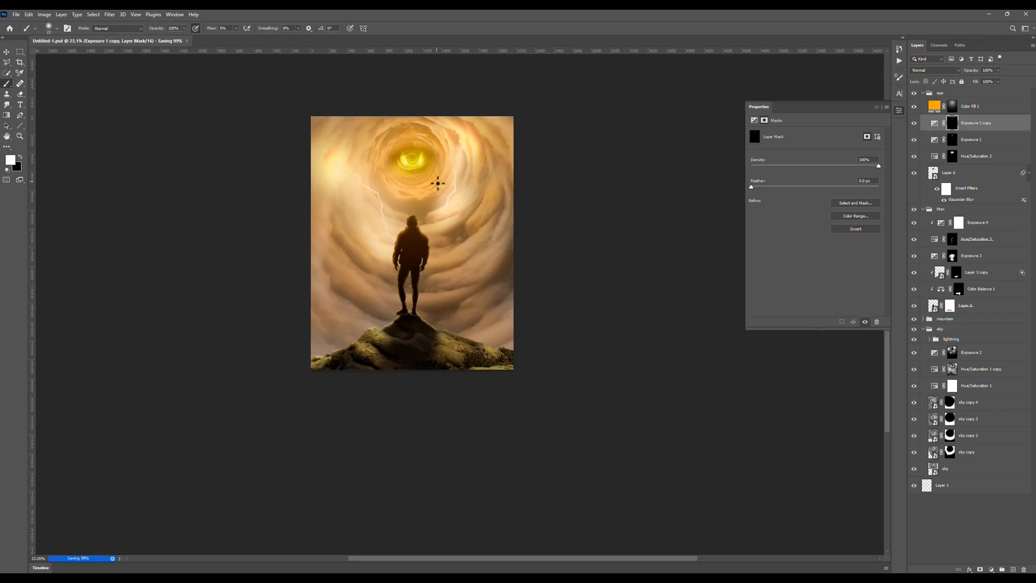
# Touch up the light around the eye with further brushing on the duplicated Exposure adjustment's mask.
pyautogui.scroll(9, 435, 183)
pyautogui.moveTo(406, 189); pyautogui.dragTo(432, 192)
pyautogui.scroll(-4, 434, 188)
pyautogui.scroll(4, 436, 185)
pyautogui.scroll(-3, 436, 185)
# Paint black on the orange Color Fill's mask with a very large soft brush to reduce its glow around the eye.
pyautogui.click(970, 106)
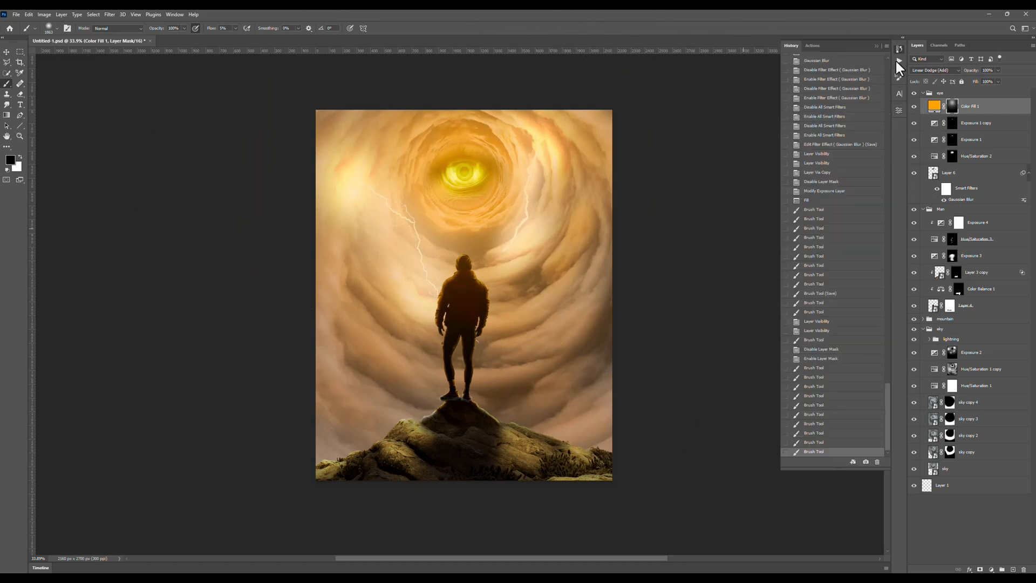
pyautogui.click(465, 269)
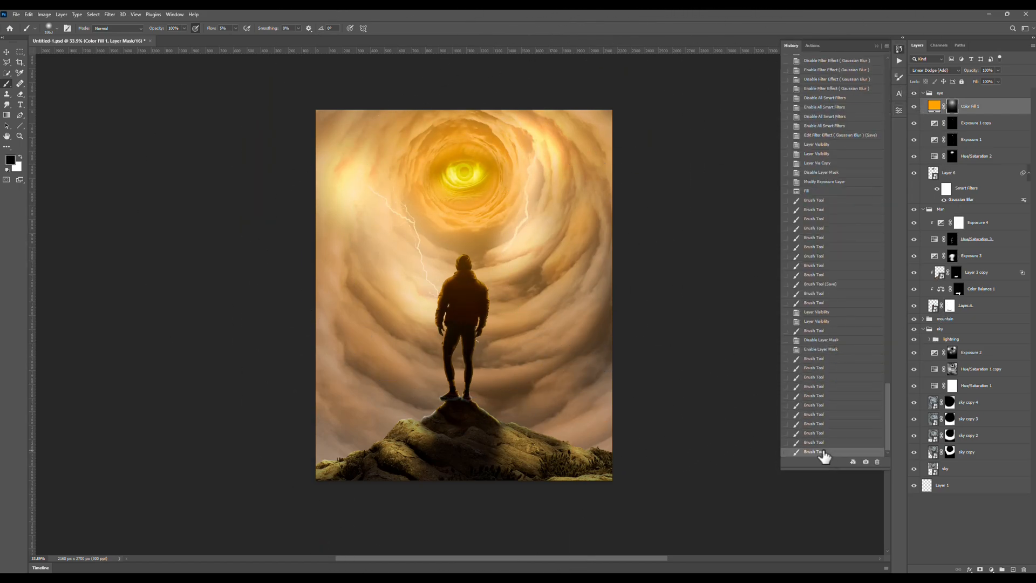
# Rebalance the orange Color Fill's glow by painting black and white on its mask with a very large soft brush.
pyautogui.click(876, 46)
pyautogui.scroll(-3, 508, 252)
pyautogui.click(914, 106)
pyautogui.click(914, 106)
pyautogui.moveTo(429, 358); pyautogui.dragTo(809, 367)
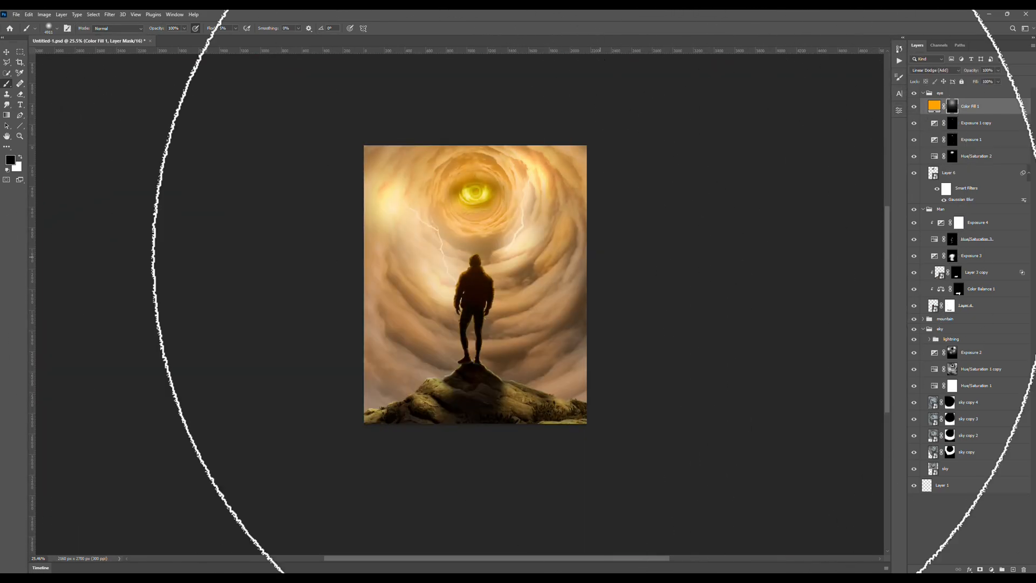
pyautogui.scroll(4, 561, 237)
pyautogui.moveTo(599, 257)
pyautogui.mouseDown()
pyautogui.moveTo(488, 256)
pyautogui.moveTo(534, 277)
pyautogui.mouseUp()
pyautogui.press('x')
pyautogui.click(481, 277)
pyautogui.scroll(-5, 480, 264)
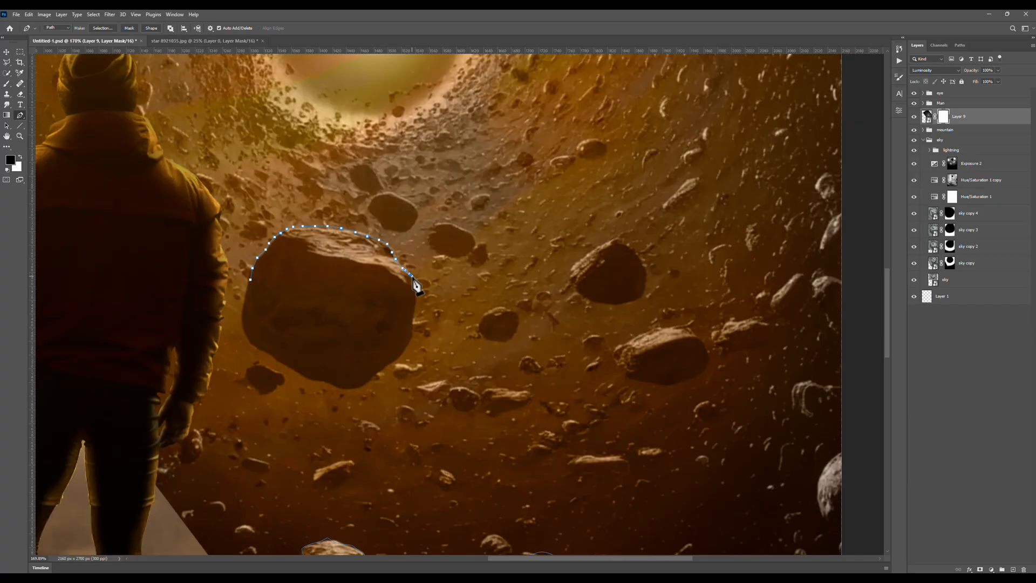
# Outline individual asteroids with the Pen tool and paint shading for the floating rocks on the shadows adjustment's mask.
pyautogui.scroll(-5, 324, 232)
pyautogui.scroll(5, 356, 344)
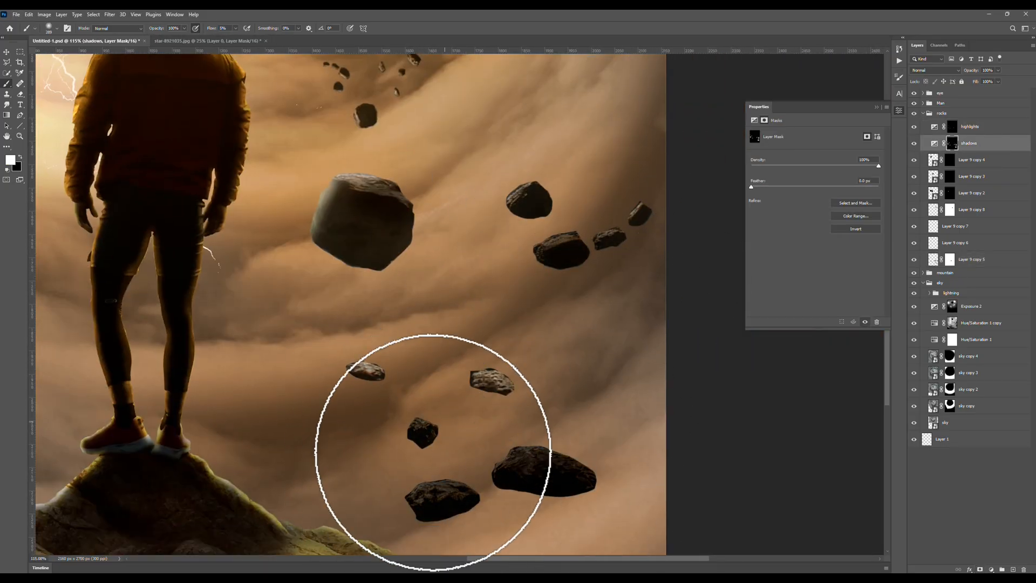
pyautogui.press('x')
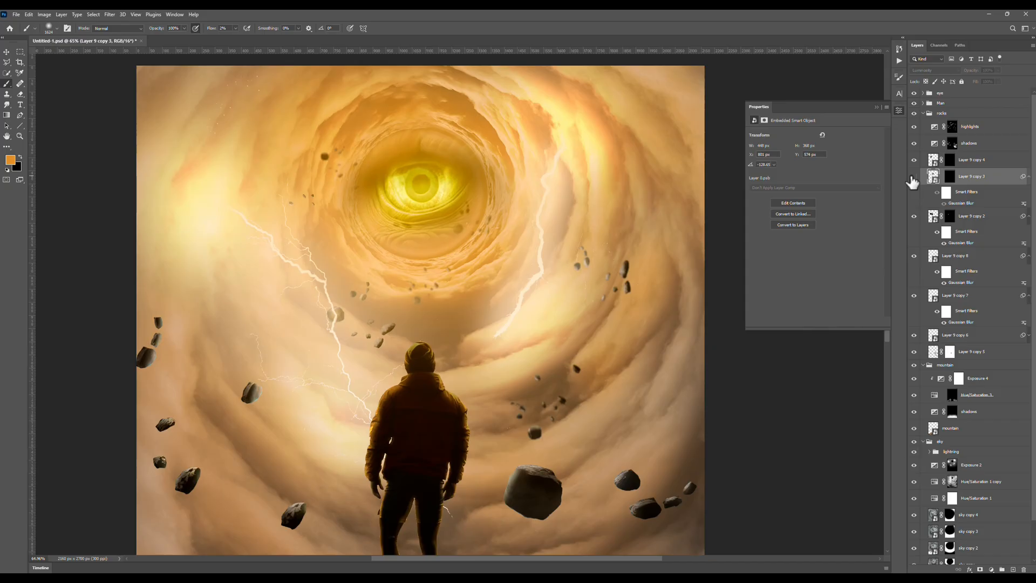
# Apply a 5-pixel Gaussian Blur smart filter to Layer 9 copy 3 and repeat the blur on Layer 9 copy 4.
pyautogui.click(912, 177)
pyautogui.doubleClick(961, 203)
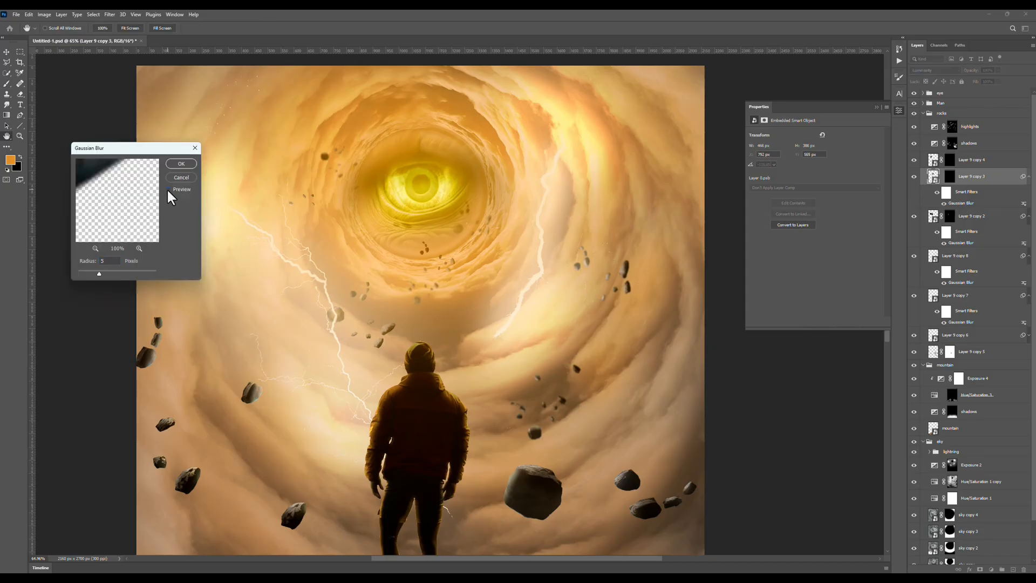
pyautogui.moveTo(97, 274); pyautogui.dragTo(100, 275)
pyautogui.click(181, 164)
pyautogui.click(934, 160)
pyautogui.hotkey('ctrl', 'alt', 'f')
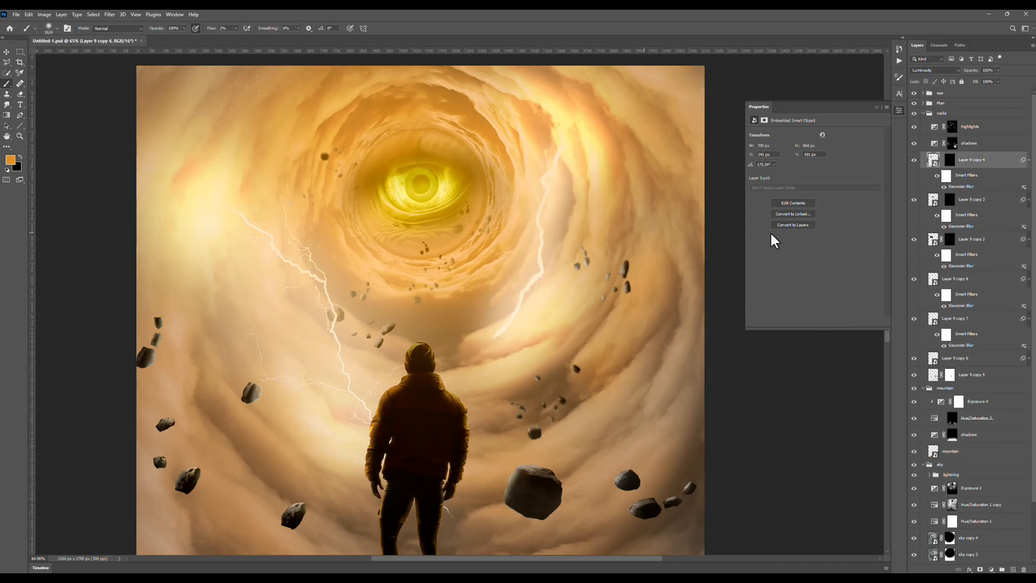
pyautogui.click(934, 199)
pyautogui.hotkey('ctrl', 'alt', 'f')
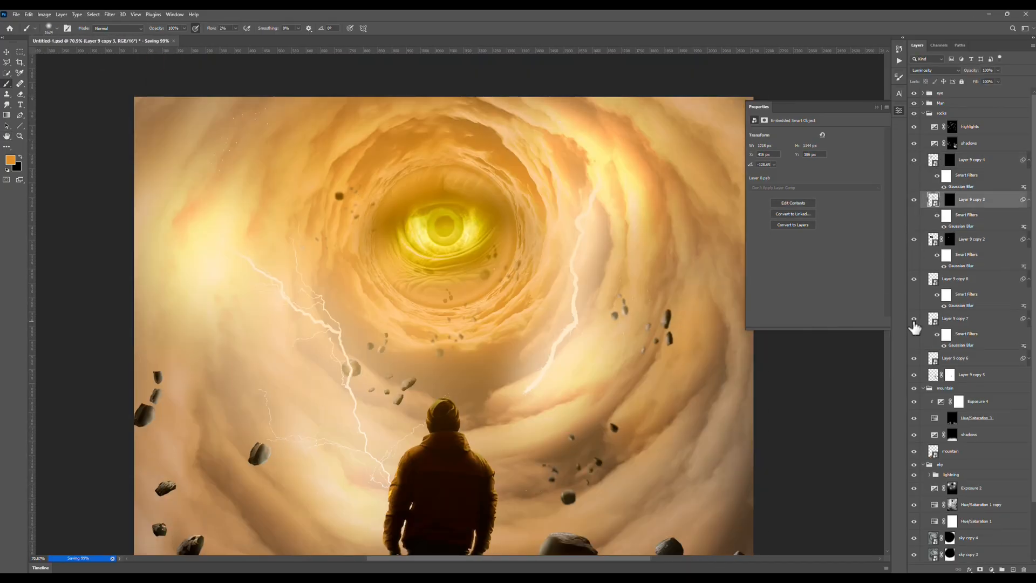
# Add a layer mask to the blurred rock layer Layer 9 copy 6.
pyautogui.click(1029, 358)
pyautogui.click(954, 358)
pyautogui.click(979, 569)
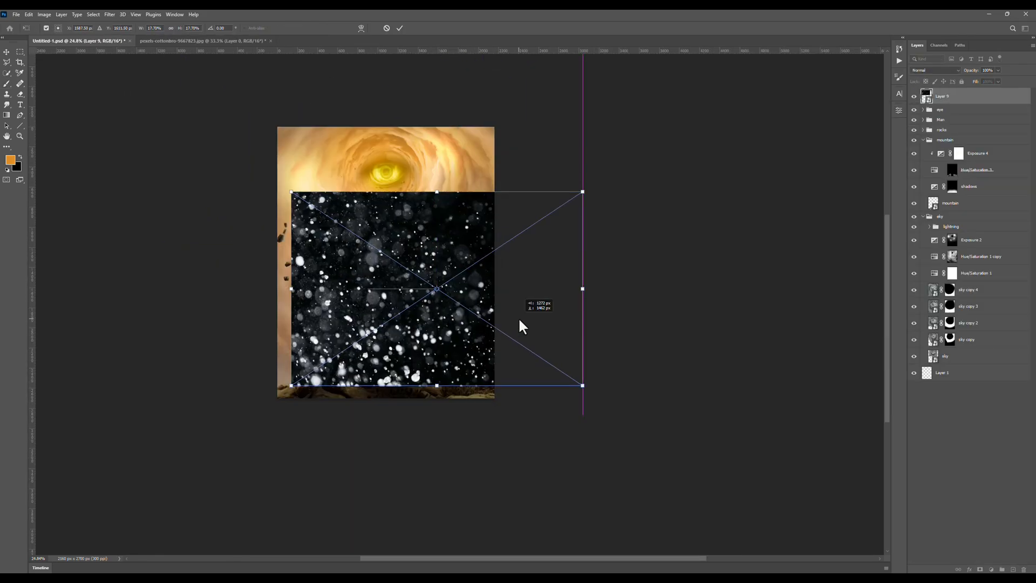
# Position the white particle image beside the man's legs and set its blend mode to Screen.
pyautogui.moveTo(520, 323)
pyautogui.mouseDown()
pyautogui.moveTo(412, 238)
pyautogui.moveTo(438, 279)
pyautogui.moveTo(432, 302)
pyautogui.moveTo(553, 345)
pyautogui.mouseUp()
pyautogui.press('Return')
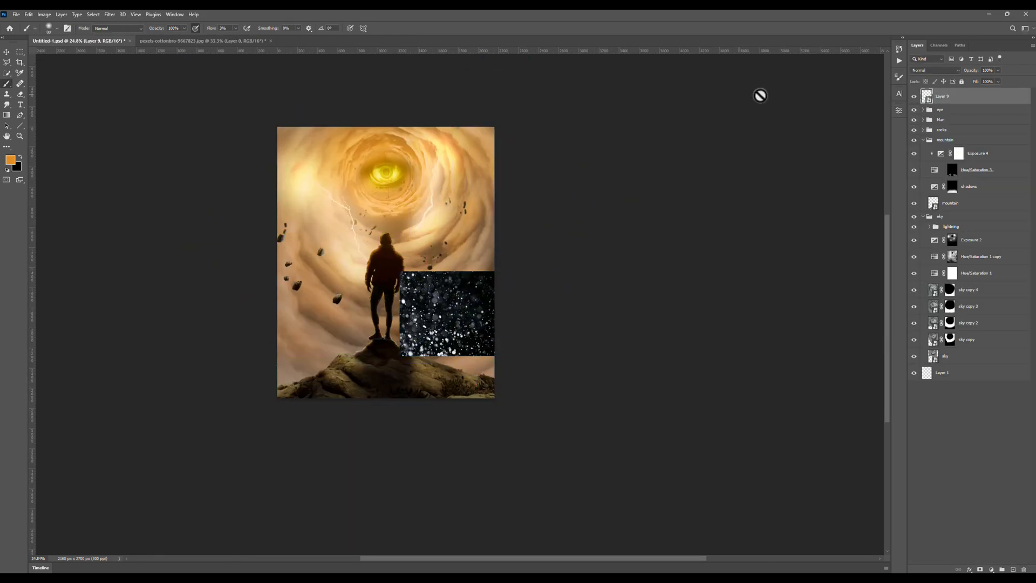
pyautogui.press('b')
pyautogui.click(934, 71)
pyautogui.click(916, 138)
# Darken the particle layer with a Levels smart filter, setting the midtone input to 0.24.
pyautogui.scroll(3, 466, 246)
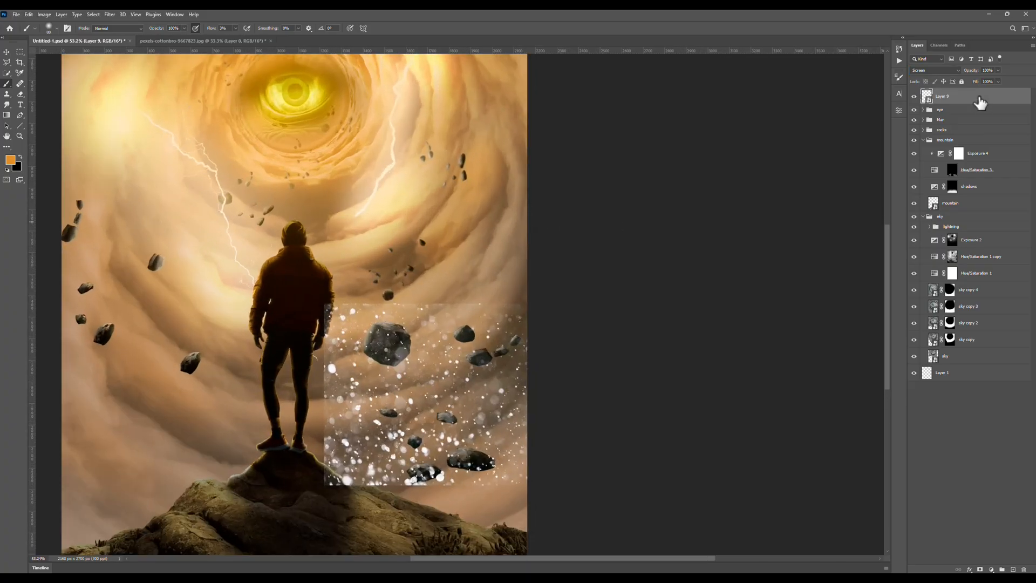
pyautogui.hotkey('ctrl', 'l')
pyautogui.moveTo(496, 231); pyautogui.dragTo(518, 233)
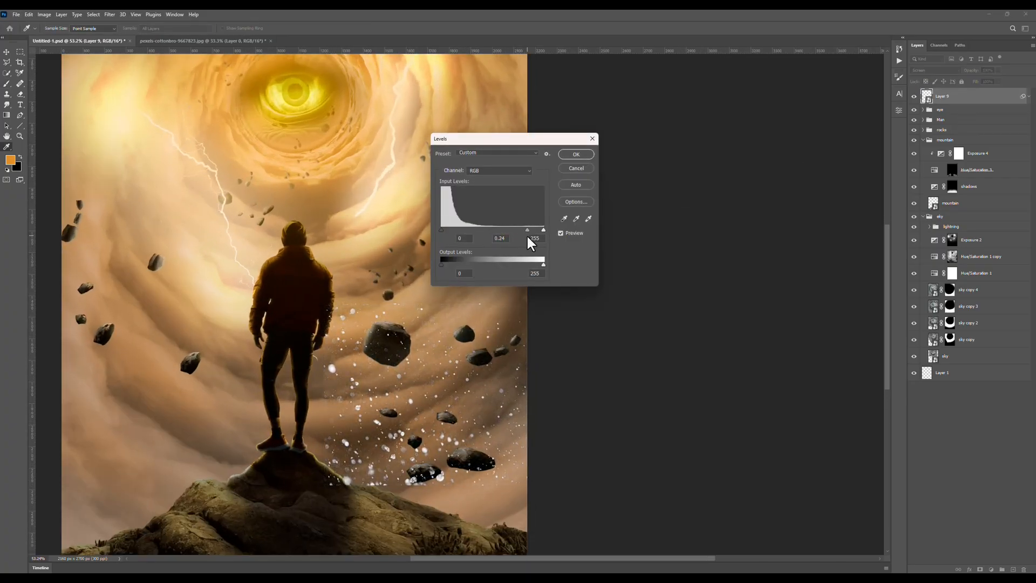
pyautogui.click(575, 154)
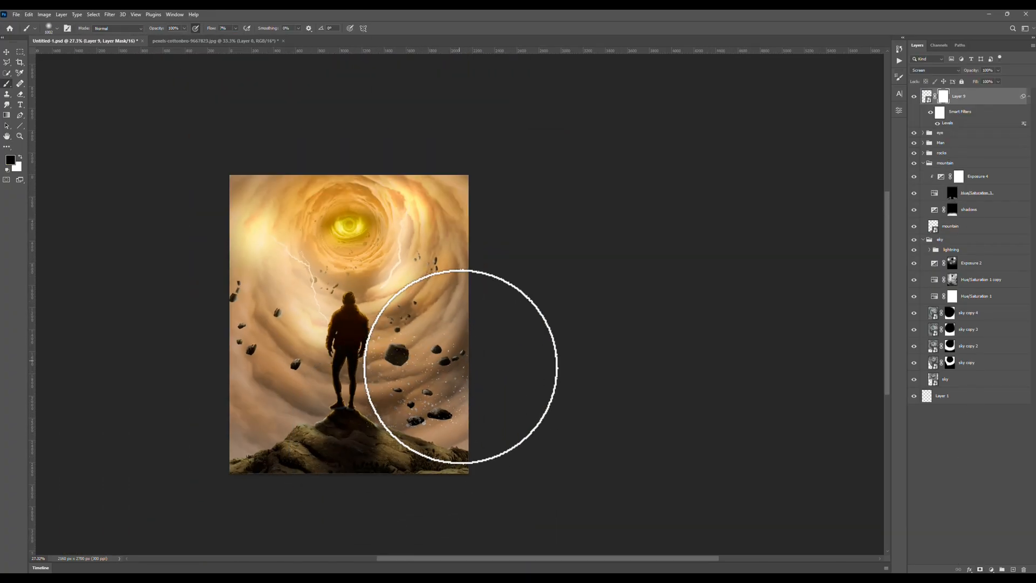
# Duplicate the masked particle layer, place the copy and brush its mask to blend it into the sky.
pyautogui.scroll(2, 413, 360)
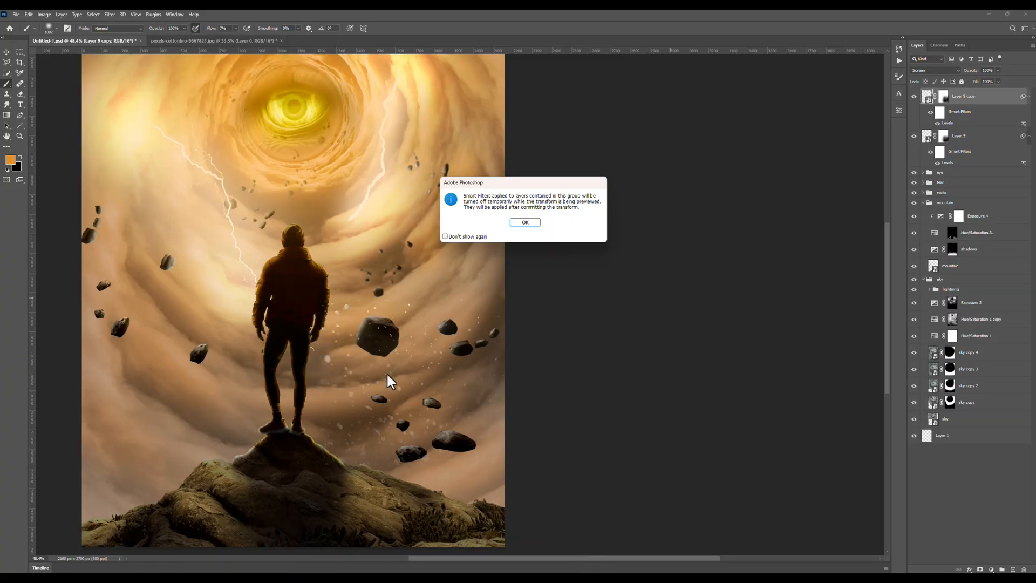
pyautogui.press('Return')
pyautogui.hotkey('ctrl', '0')
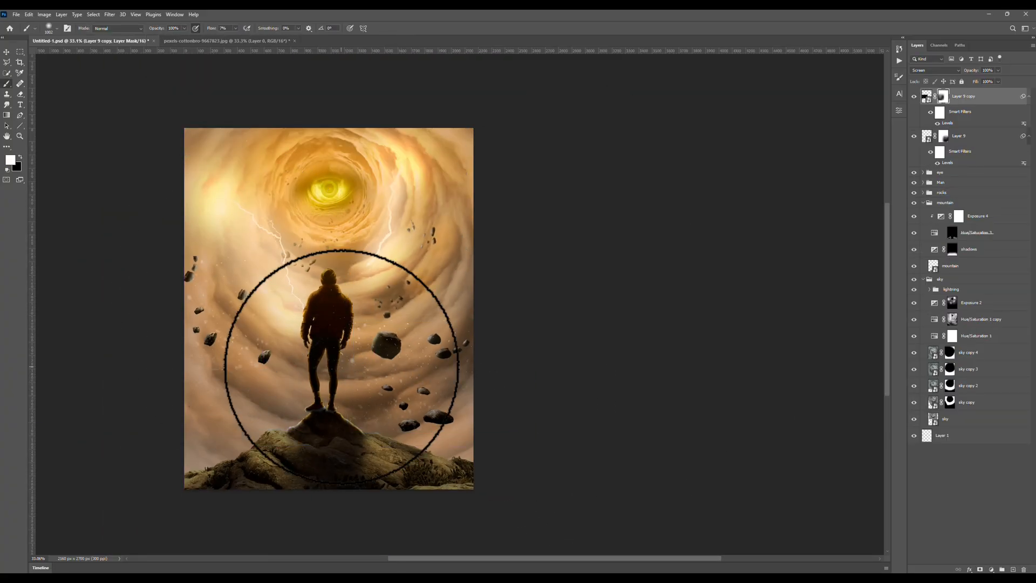
pyautogui.press('x')
pyautogui.scroll(-4, 297, 328)
# Duplicate the particle layer again, transform the new copy and paint its mask to hide the hard edges.
pyautogui.hotkey('ctrl', 'j')
pyautogui.hotkey('ctrl', 't')
pyautogui.press('Return')
pyautogui.scroll(6, 303, 236)
pyautogui.scroll(-5, 348, 311)
pyautogui.moveTo(444, 331)
pyautogui.mouseDown()
pyautogui.moveTo(378, 323)
pyautogui.moveTo(310, 445)
pyautogui.mouseUp()
pyautogui.scroll(3, 383, 313)
pyautogui.scroll(-3, 398, 340)
# Create a further transformed particle copy and fade it with black on its mask over the clouds beside the man.
pyautogui.hotkey('ctrl', 'j')
pyautogui.hotkey('ctrl', 't')
pyautogui.press('Return')
pyautogui.scroll(7, 310, 446)
pyautogui.scroll(-2, 178, 399)
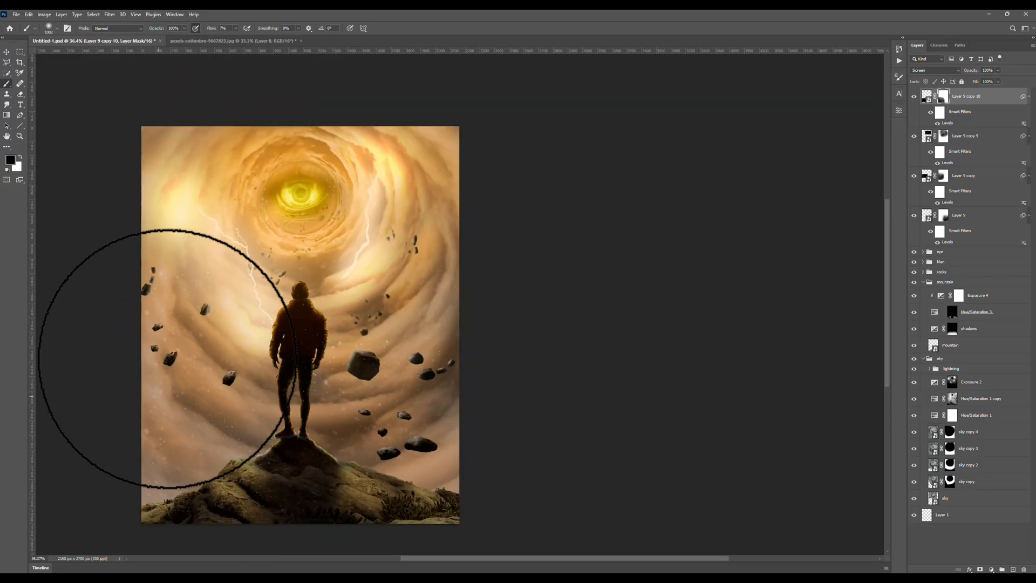
# Refine the layer mask of the Layer 9 copy particles and save the document.
pyautogui.click(943, 176)
pyautogui.scroll(-4, 276, 364)
pyautogui.hotkey('ctrl', 's')
pyautogui.scroll(6, 416, 388)
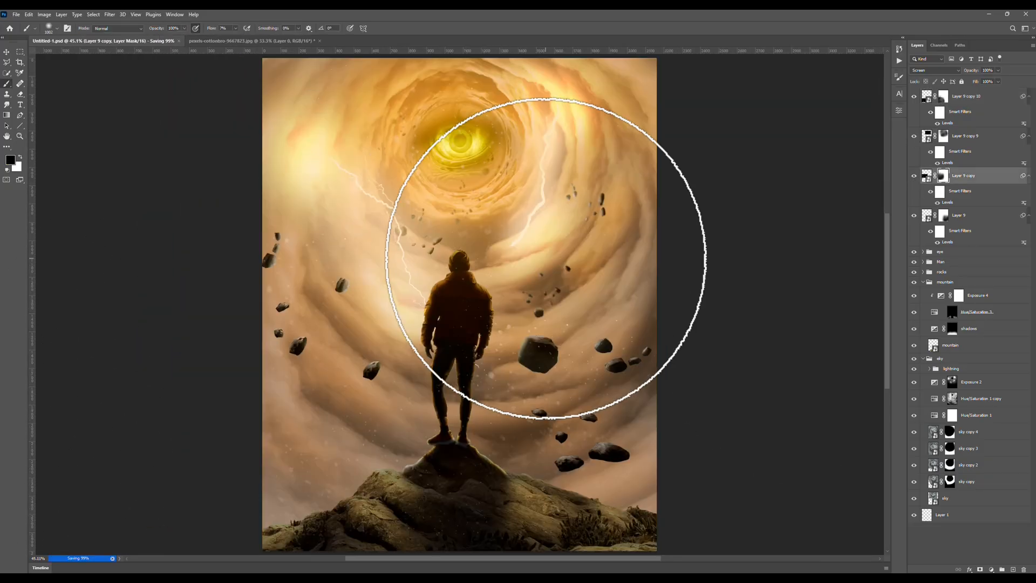
# Duplicate the Layer 9 copy 9 particles, move the duplicate, fade it on its mask and compare the image with it hidden.
pyautogui.click(926, 136)
pyautogui.hotkey('ctrl', 'j')
pyautogui.hotkey('ctrl', 't')
pyautogui.scroll(-3, 458, 216)
pyautogui.moveTo(609, 259); pyautogui.dragTo(660, 215)
pyautogui.press('Return')
pyautogui.click(942, 136)
pyautogui.click(913, 137)
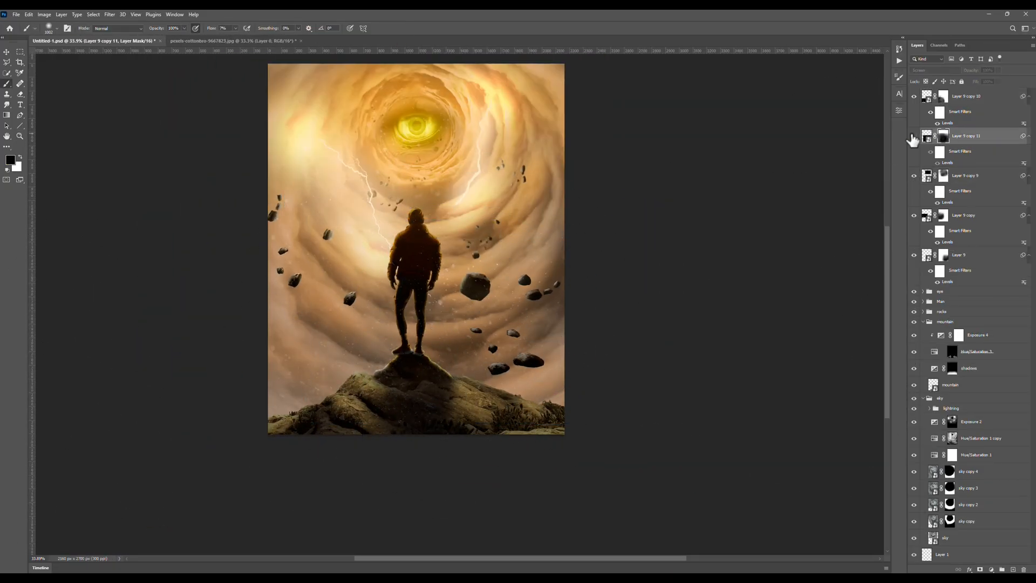
pyautogui.click(914, 136)
pyautogui.scroll(2, 632, 283)
pyautogui.scroll(-2, 574, 248)
# Retouch the cloud texture around the eye with the Clone Stamp on Layer 10, sampling Current & Below.
pyautogui.scroll(5, 453, 221)
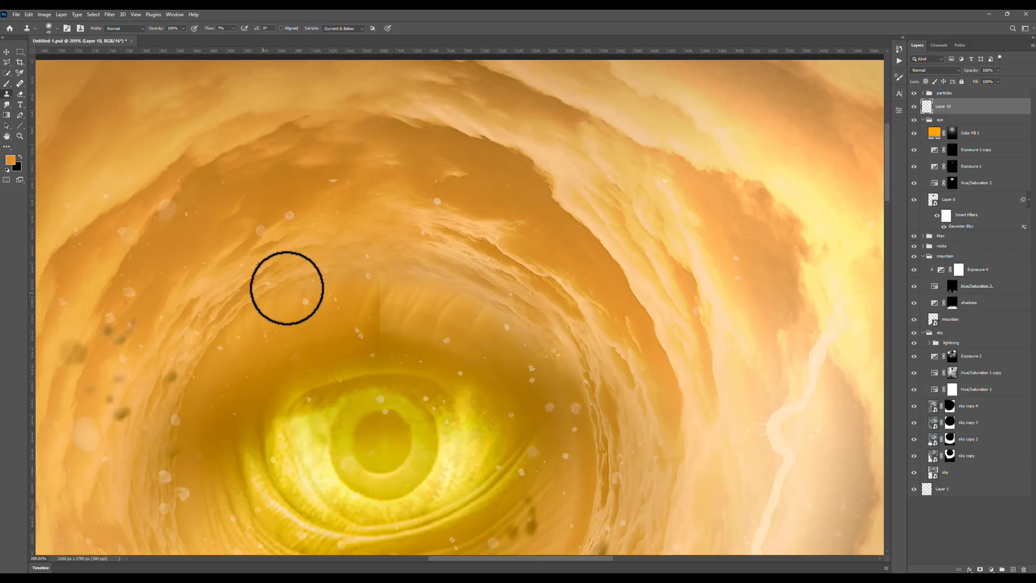
pyautogui.scroll(-5, 215, 377)
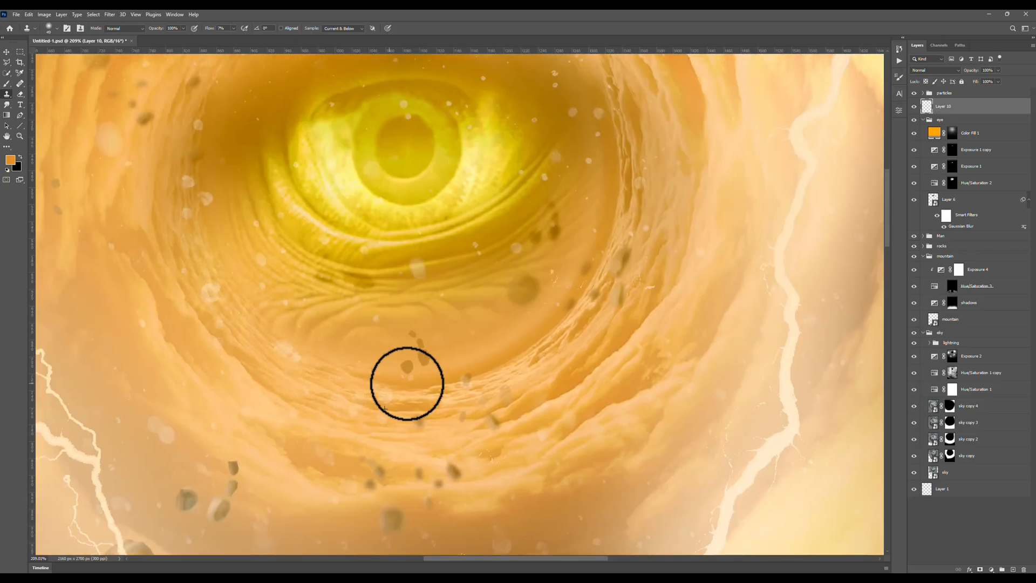
pyautogui.scroll(-8, 610, 213)
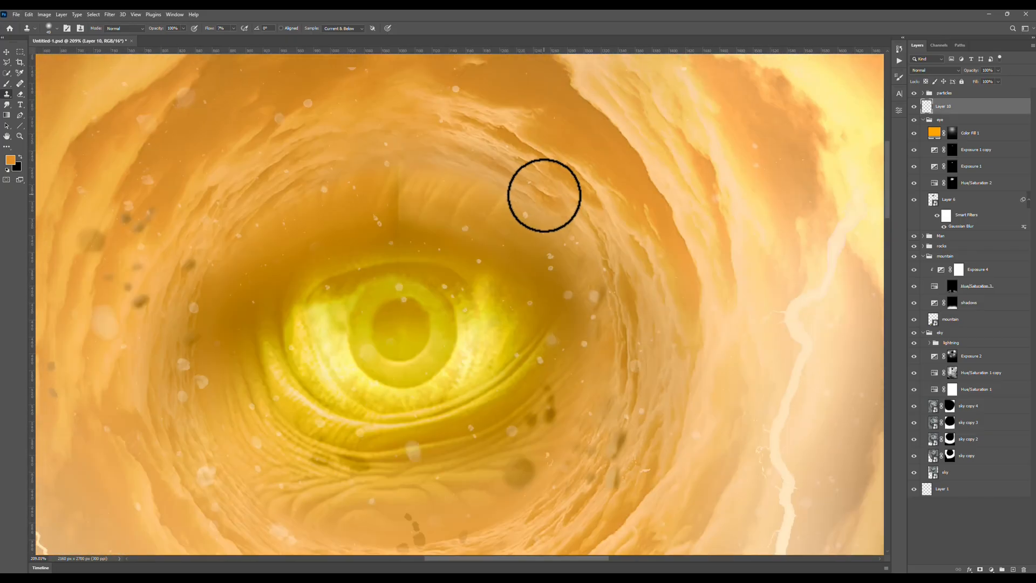
pyautogui.scroll(5, 361, 449)
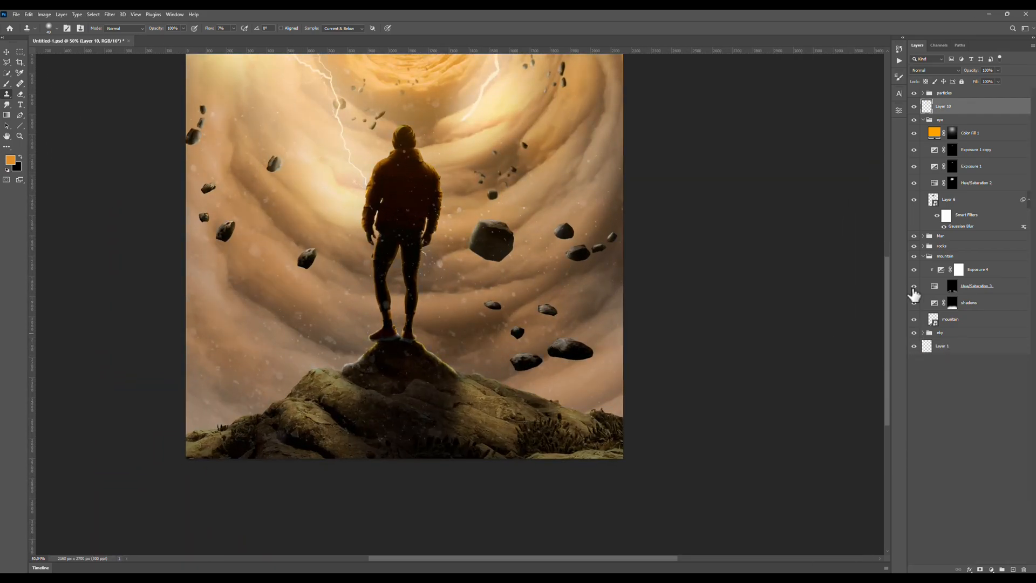
# Refine the mountain ridge's highlights in white and black on the mountain group's Hue/Saturation mask, and save the document.
pyautogui.click(924, 289)
pyautogui.press('b')
pyautogui.press('d')
pyautogui.moveTo(473, 406); pyautogui.dragTo(570, 409)
pyautogui.scroll(16, 501, 388)
pyautogui.press('x')
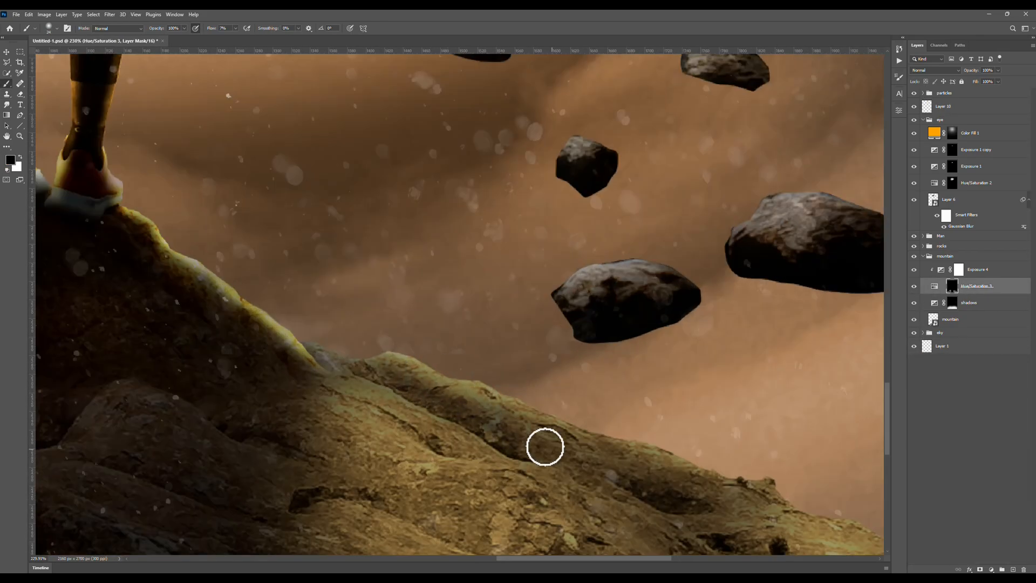
pyautogui.press('x')
pyautogui.scroll(-15, 481, 337)
pyautogui.scroll(-8, 432, 367)
pyautogui.hotkey('ctrl', 's')
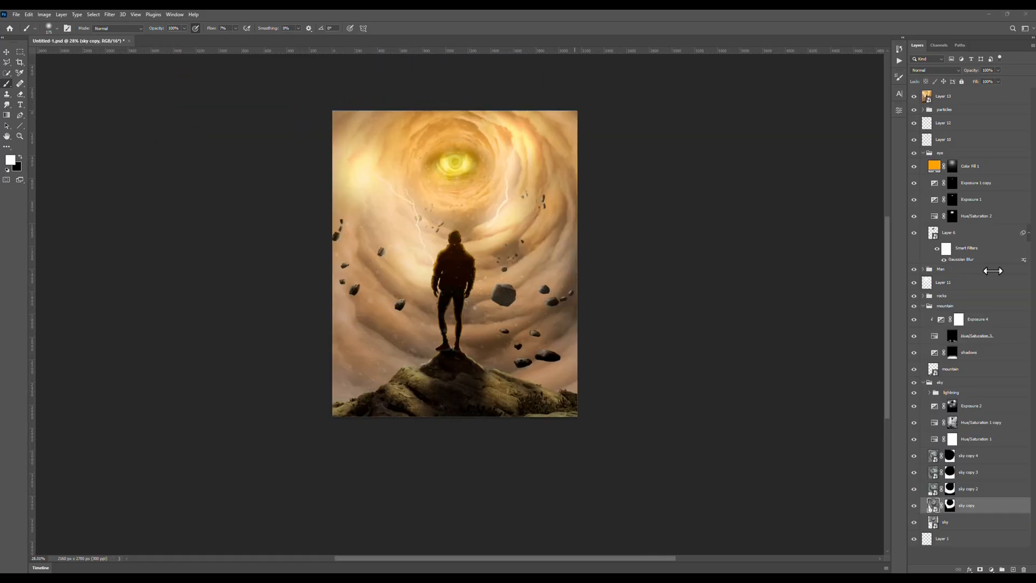
# Set the eye layer's Gaussian Blur smart filter radius to 2.7 pixels.
pyautogui.doubleClick(961, 259)
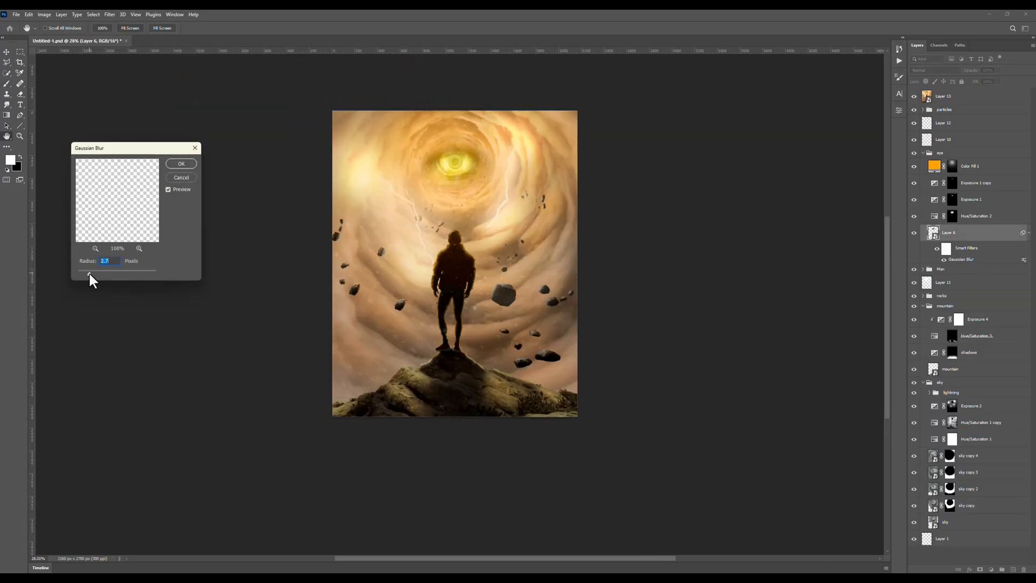
pyautogui.press('Return')
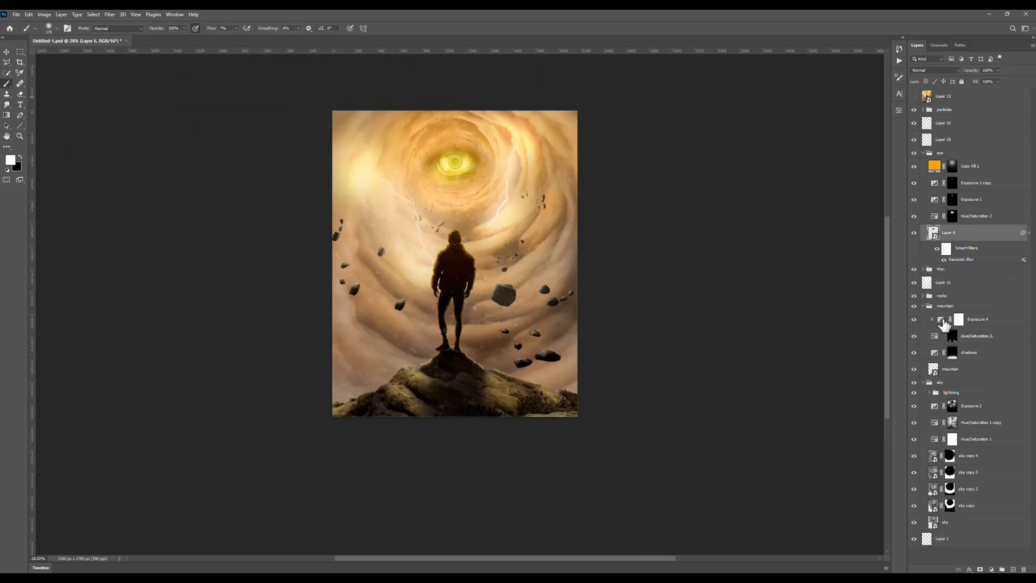
# Apply a Gaussian Blur smart filter with a 3.0-pixel radius to the base sky layer.
pyautogui.click(915, 524)
pyautogui.click(915, 524)
pyautogui.click(937, 523)
pyautogui.click(110, 15)
pyautogui.moveTo(154, 120)
pyautogui.click(232, 151)
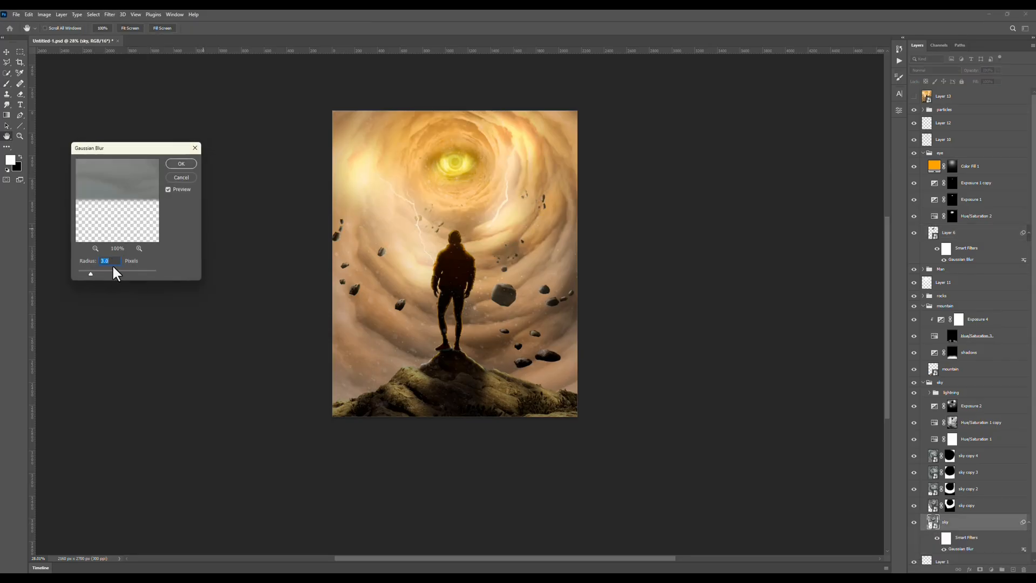
pyautogui.press('Return')
# Apply a Gaussian Blur smart filter with a 3.0-pixel radius to the sky copy layer.
pyautogui.click(933, 499)
pyautogui.click(110, 15)
pyautogui.click(230, 149)
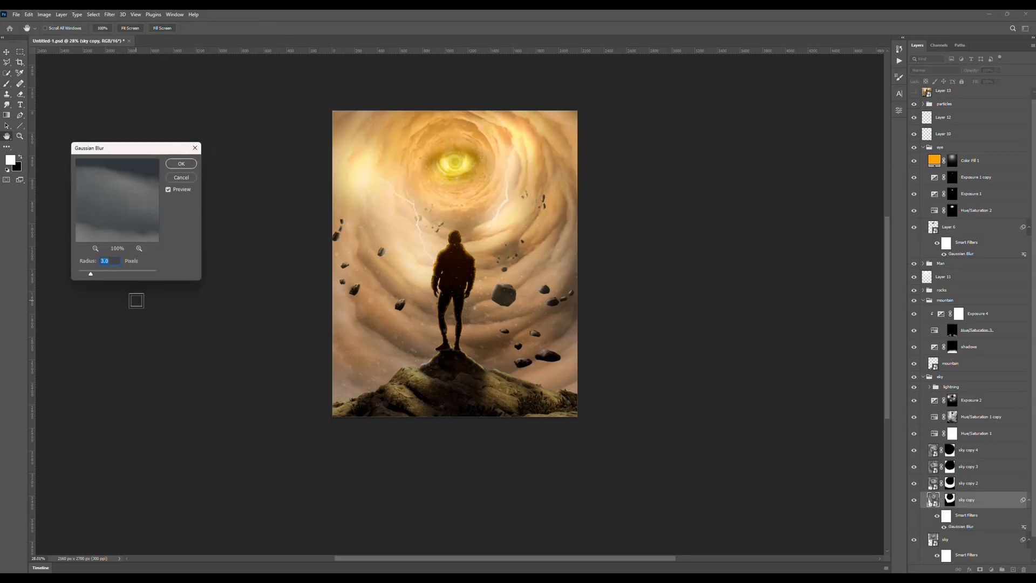
pyautogui.press('Return')
# In the Camera Raw Filter, set Sharpening to 46 and grade the midtones to hue 225 and saturation 39.
pyautogui.hotkey('shift', 'ctrl', 'a')
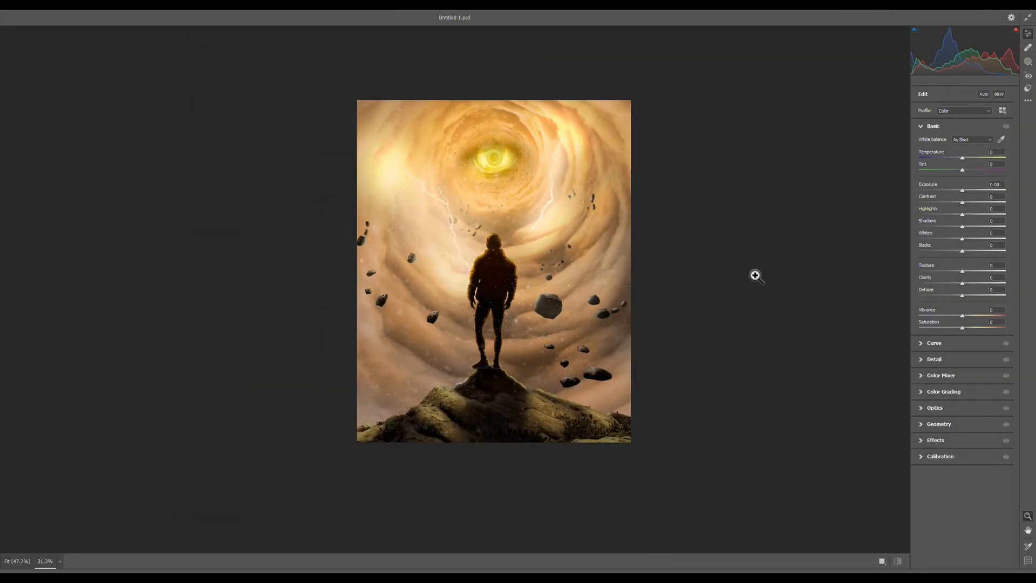
pyautogui.scroll(3, 754, 273)
pyautogui.scroll(-4, 599, 283)
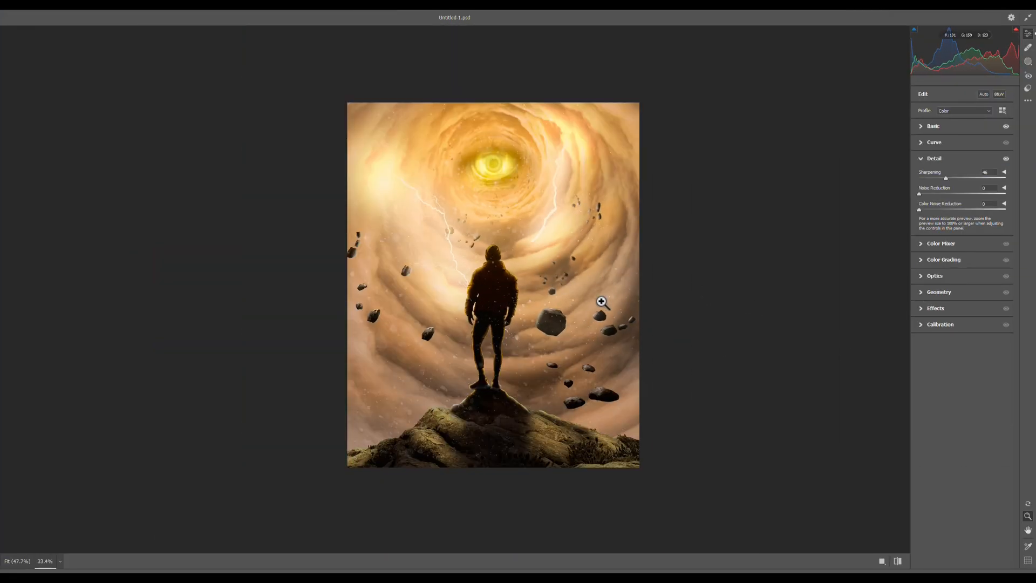
pyautogui.moveTo(961, 246); pyautogui.dragTo(956, 250)
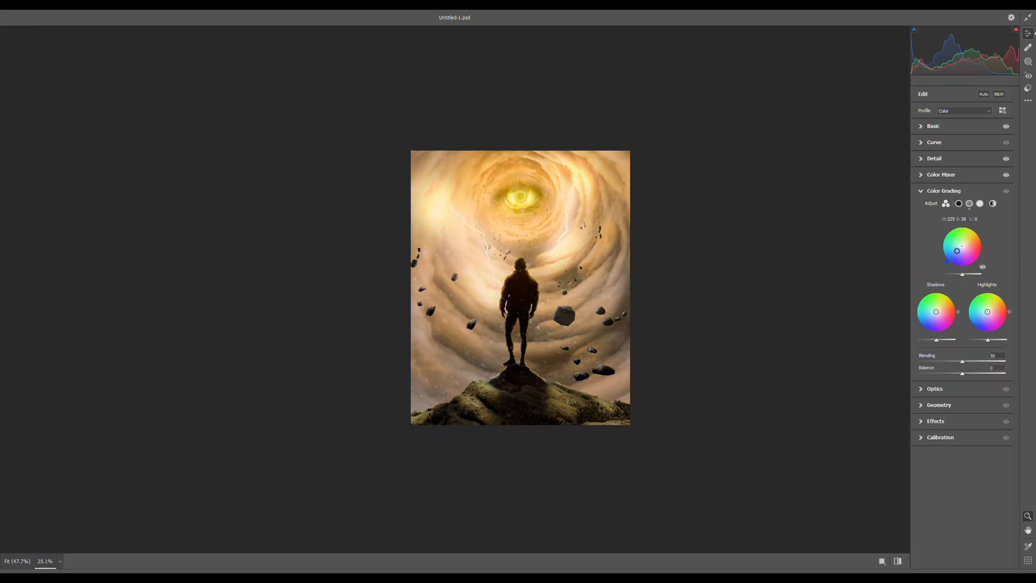